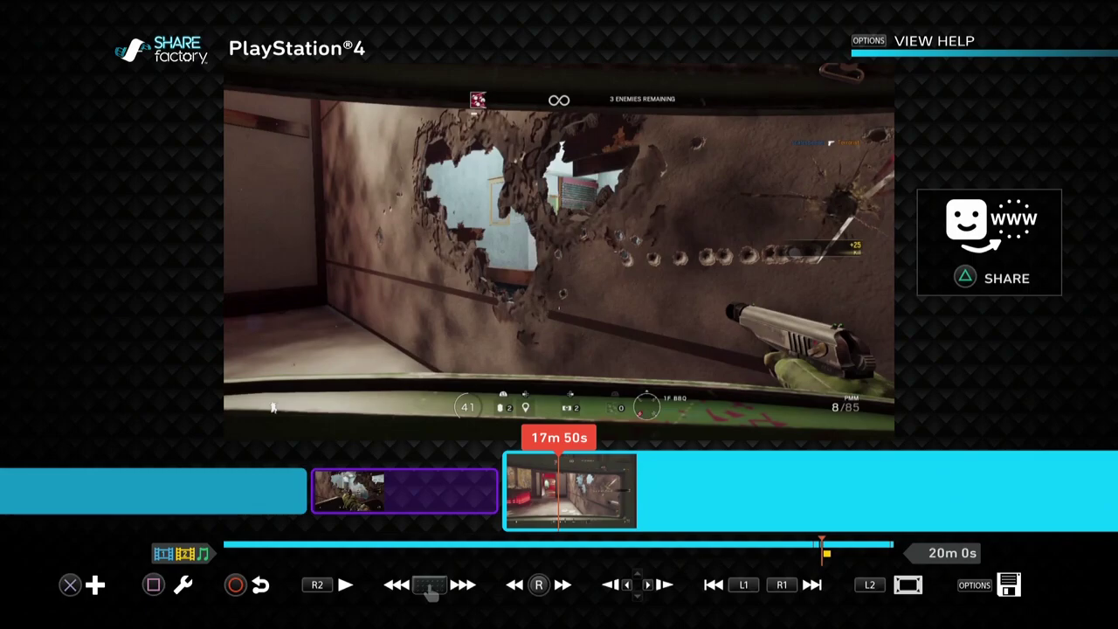
Scrub through the slow-motion clip and the footage on both sides of it, between about 17m 34s and 17m 58s
key(Left)
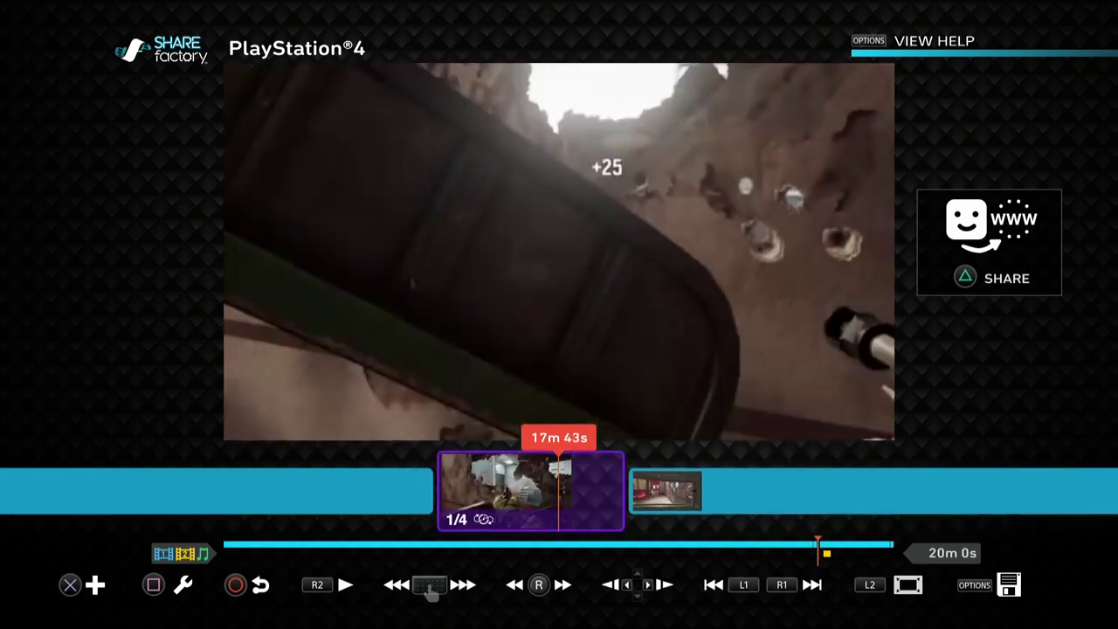
key(Right)
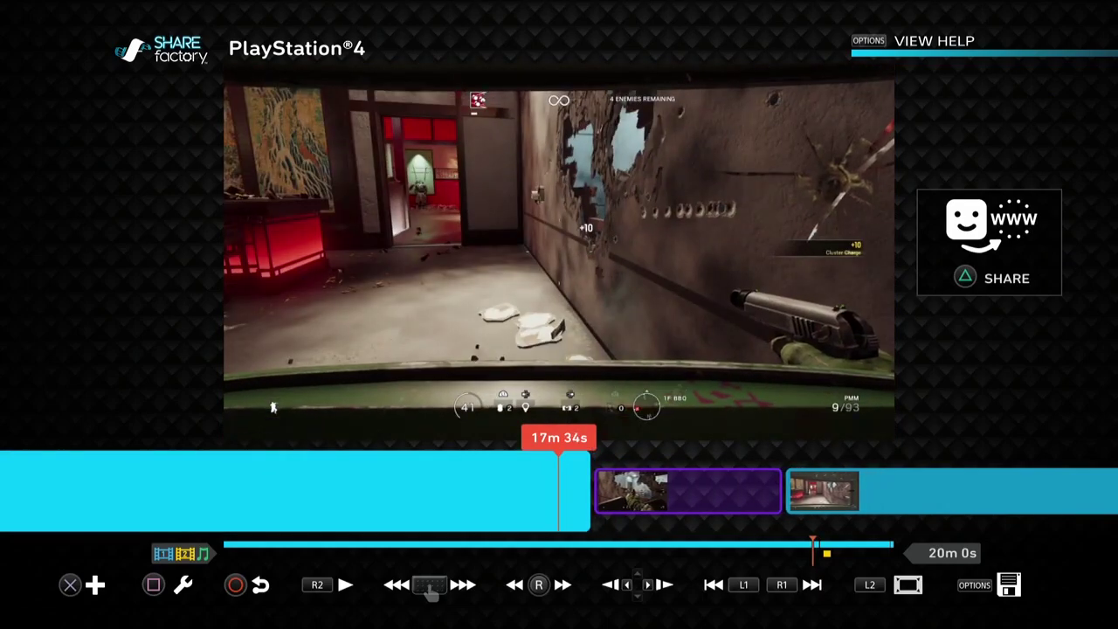
key(Right)
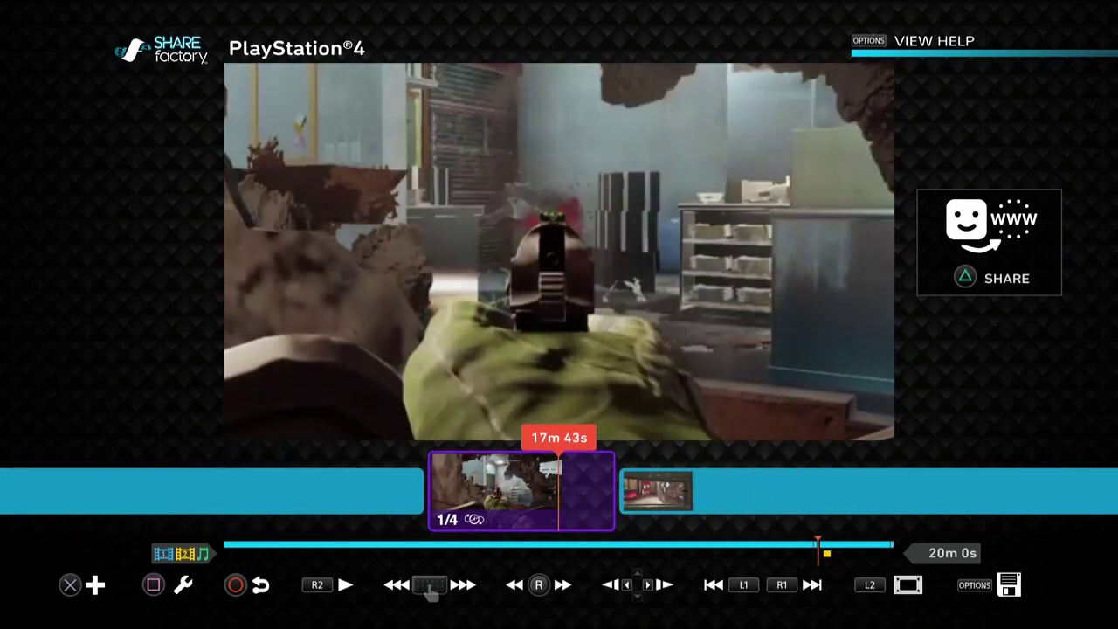
key(Right)
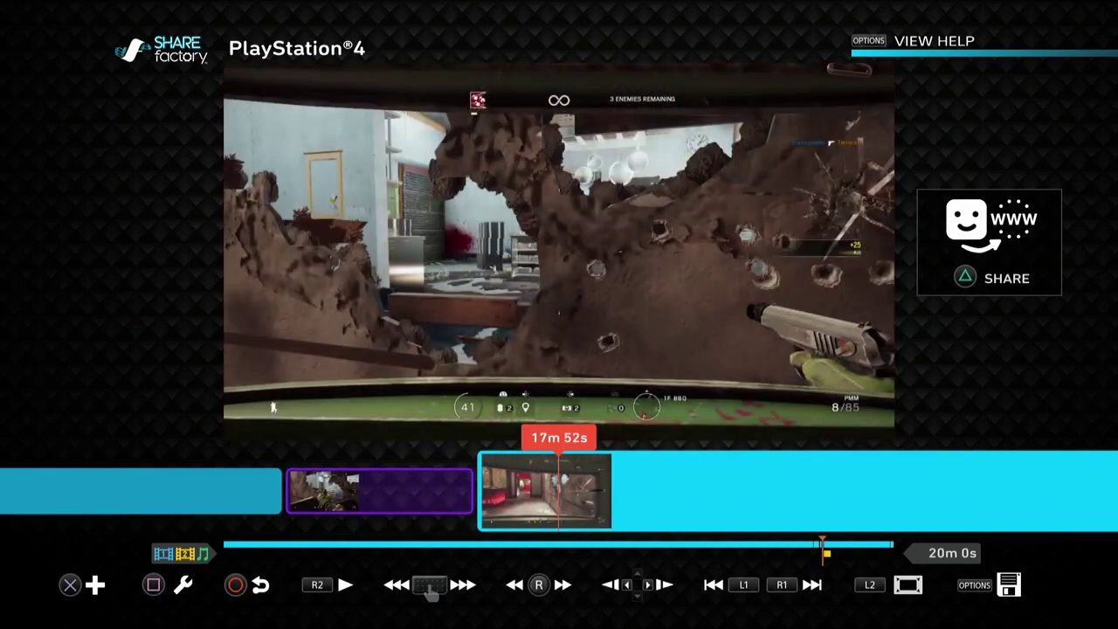
key(Right)
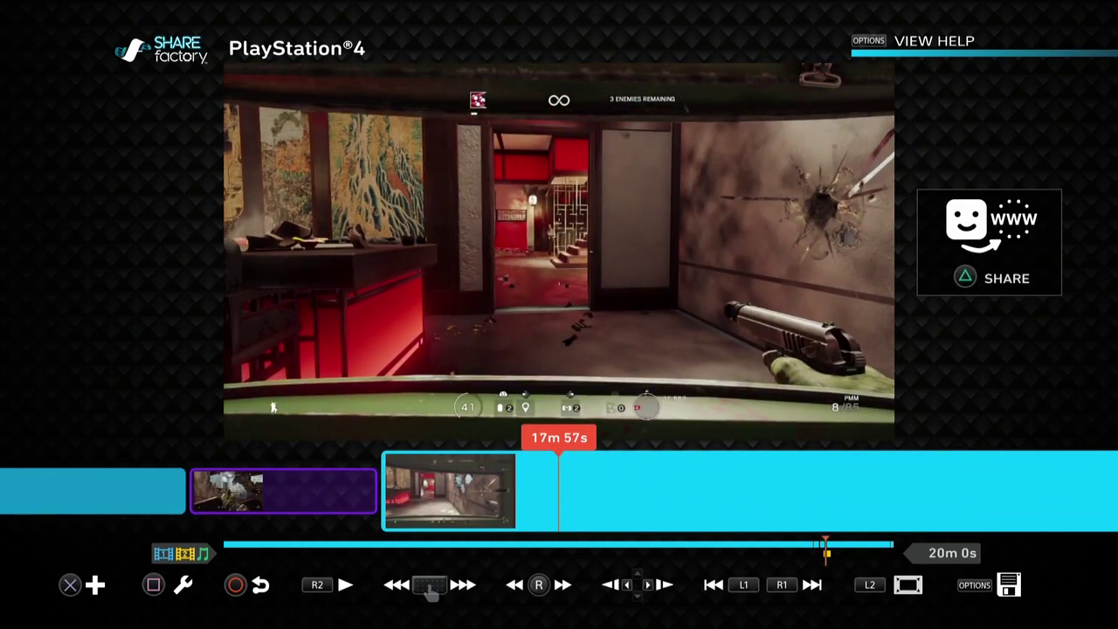
key(Right)
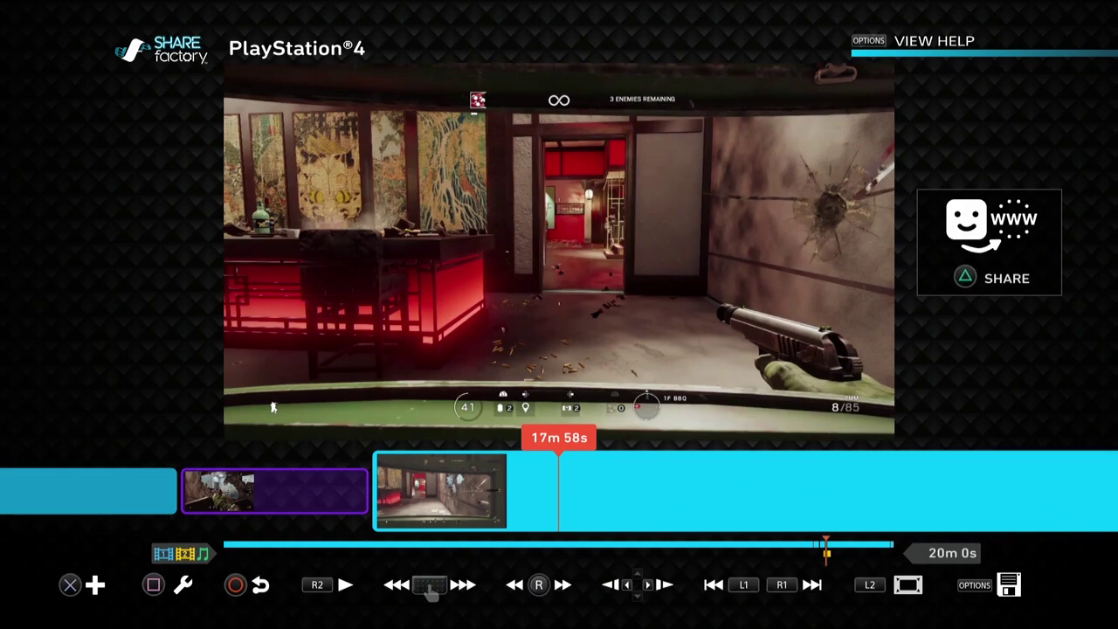
key(Right)
key(Right)
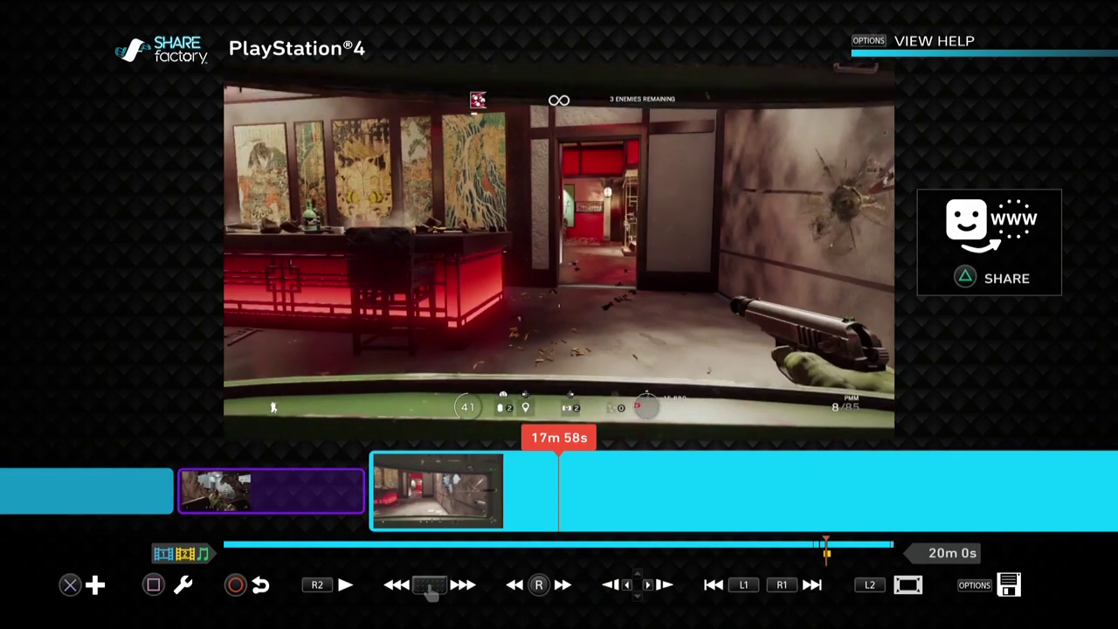
key(Left)
key(Left)
key(Left)
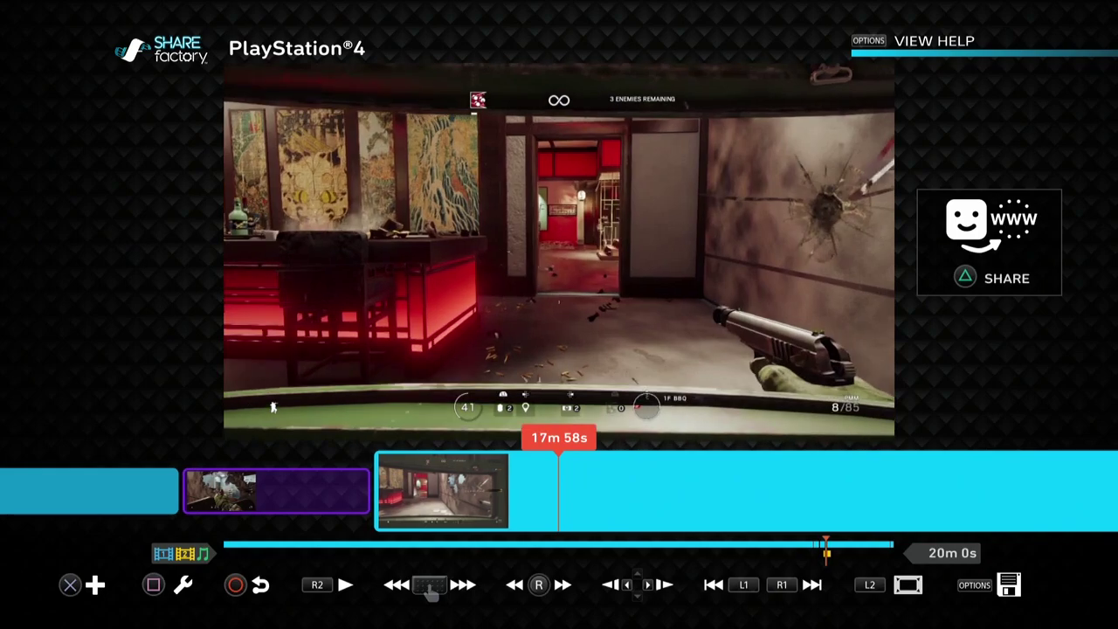
key(Left)
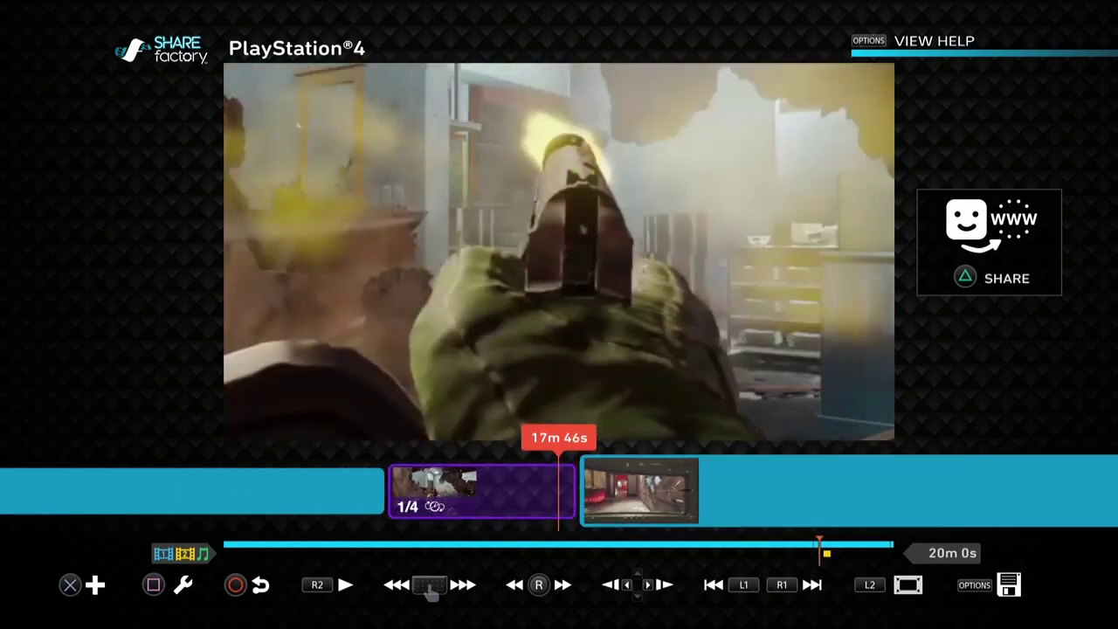
Set the volume of the clip just before the slow-motion segment to 120%, for that clip only
key(Left)
key(Left)
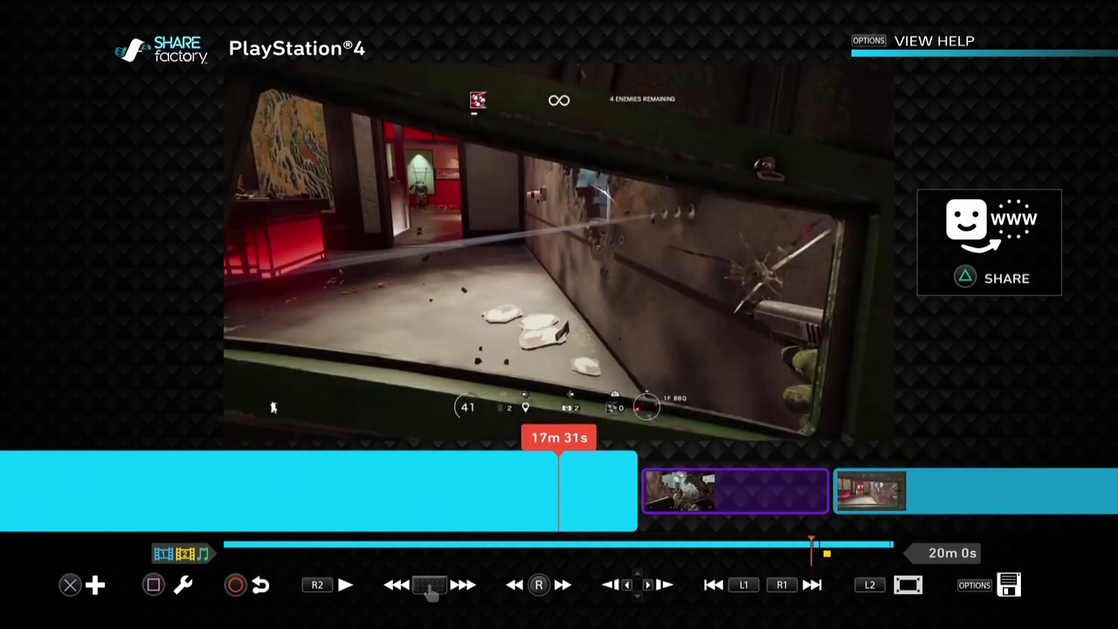
key(Left)
key(Left)
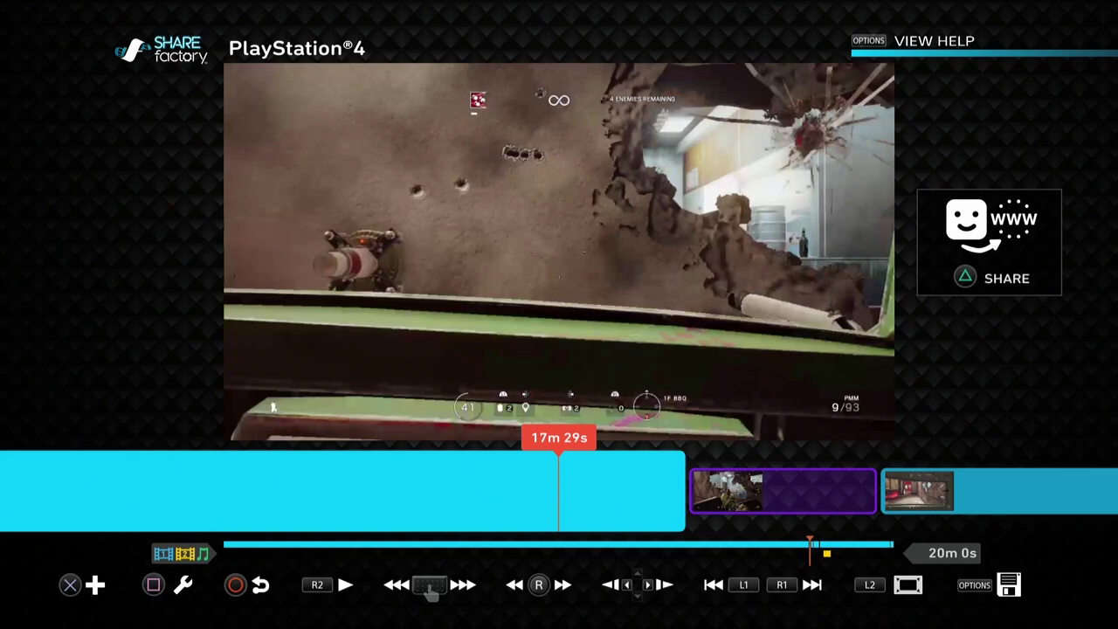
key(Return)
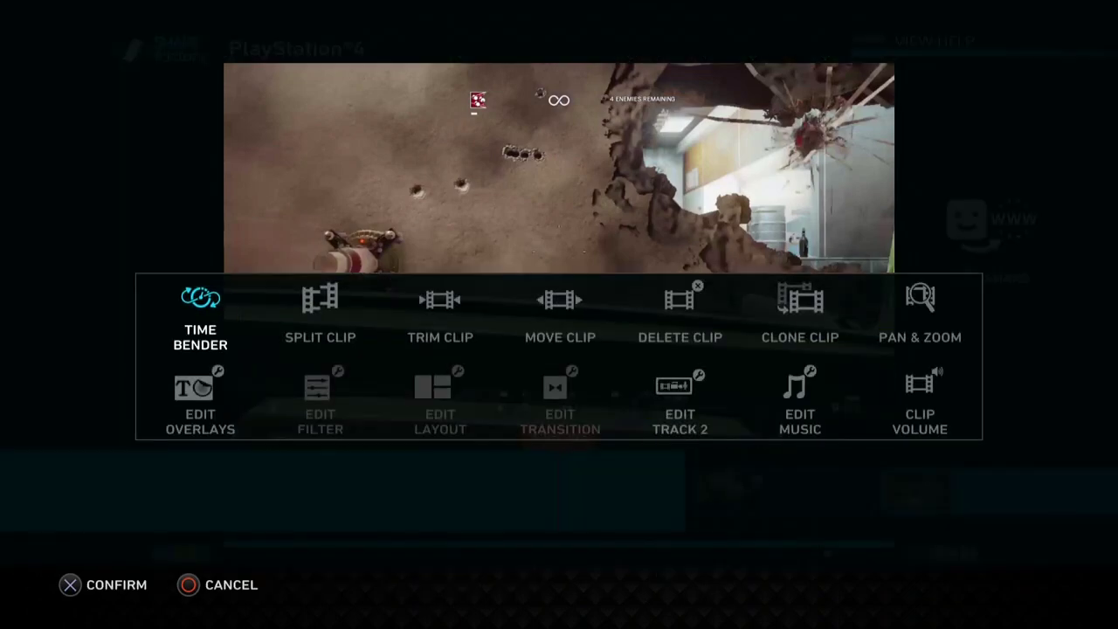
key(Right)
key(Right)
key(Right)
key(Right)
key(Right)
key(Right)
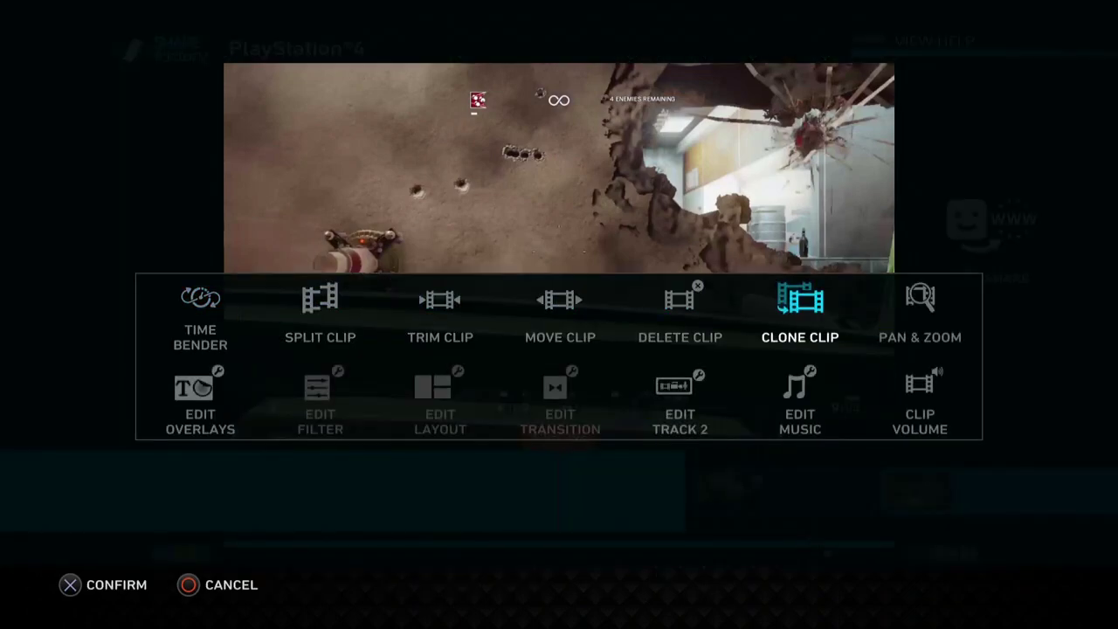
key(Down)
key(Return)
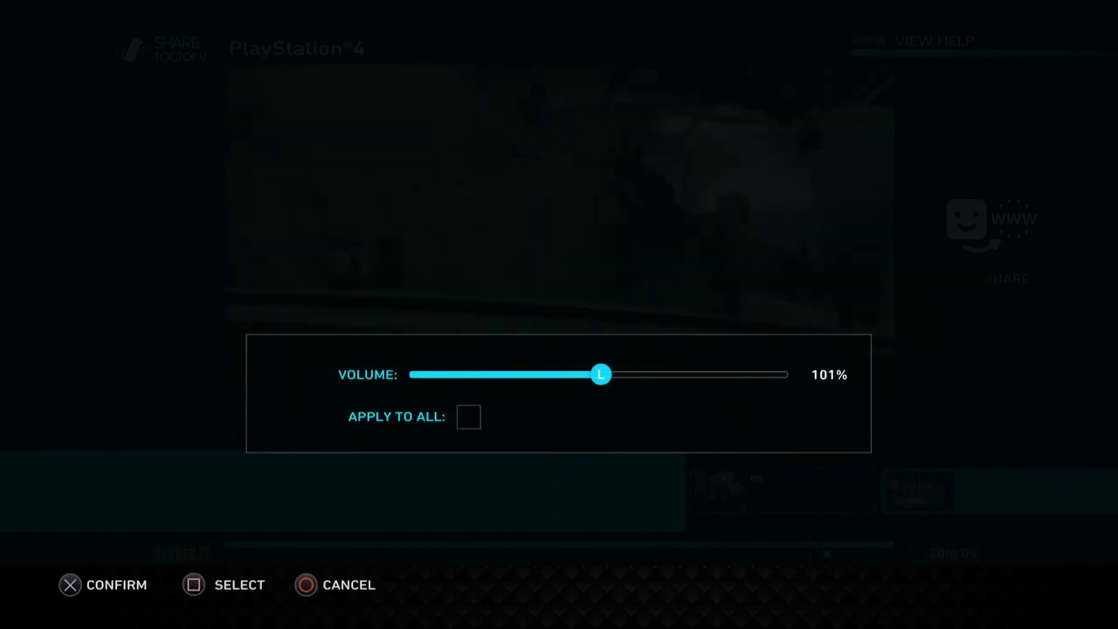
key(Right)
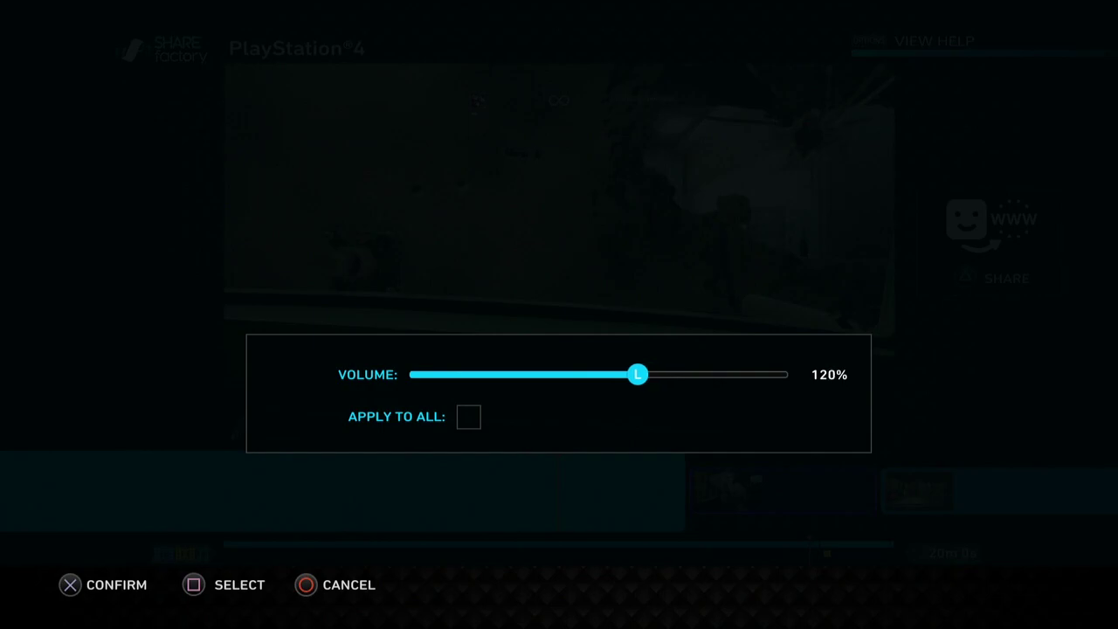
key(Return)
key(Escape)
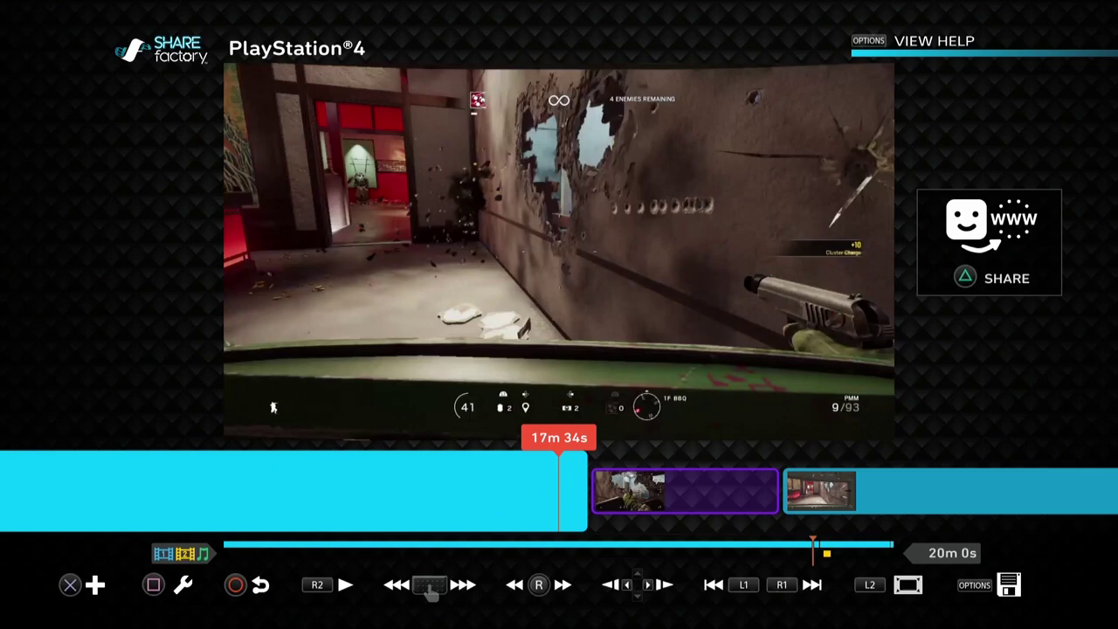
Play into the slow-motion clip, pause at 17m 38s and set its clip volume to 150%
key(space)
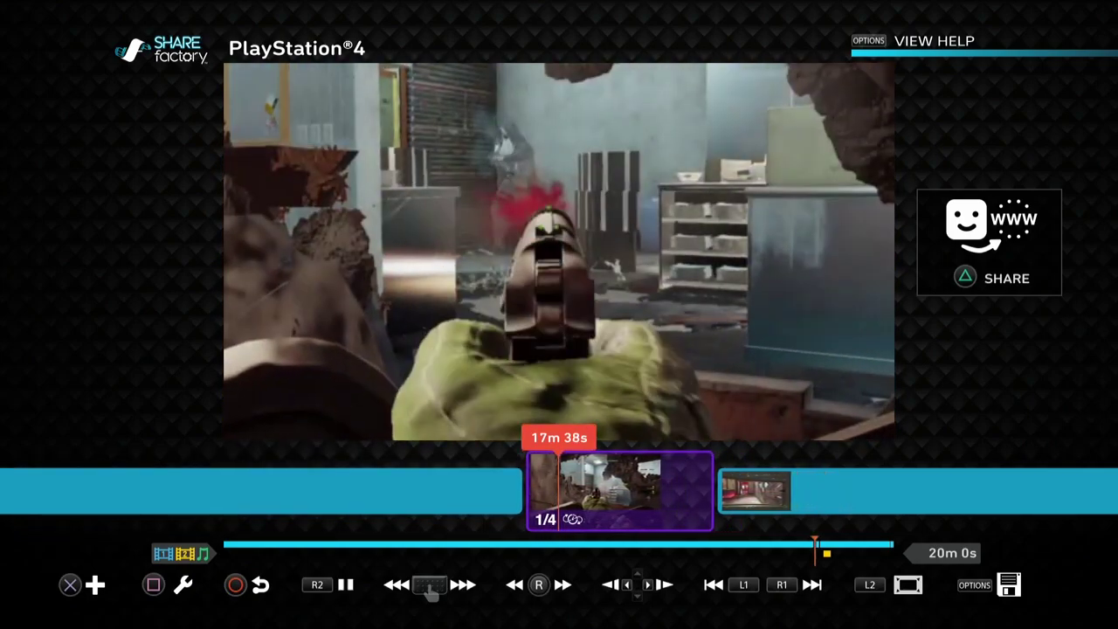
key(space)
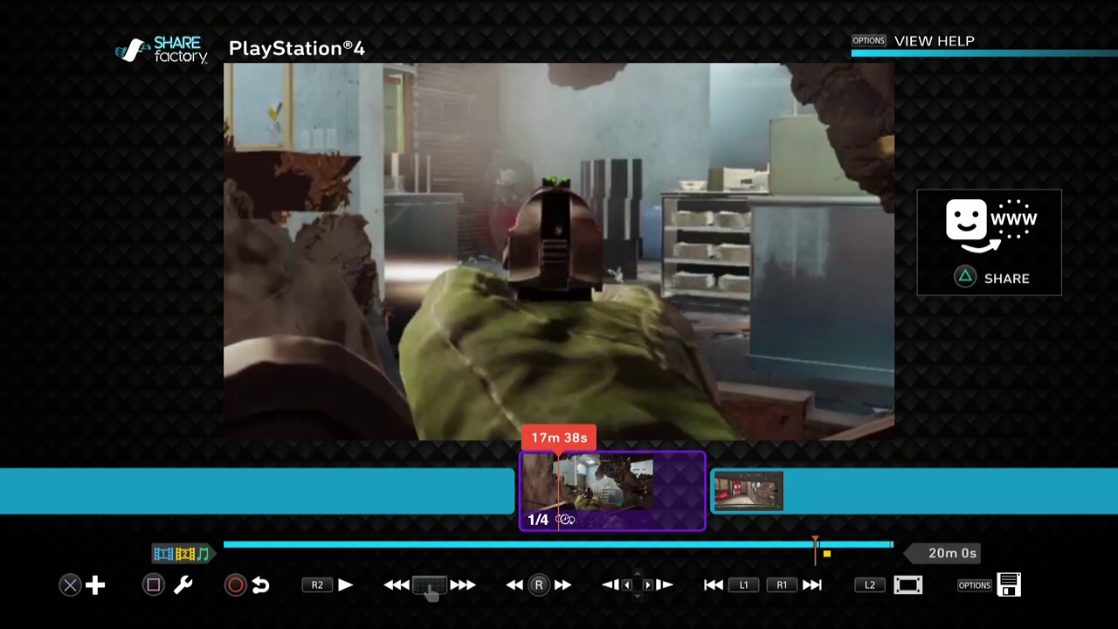
key(s)
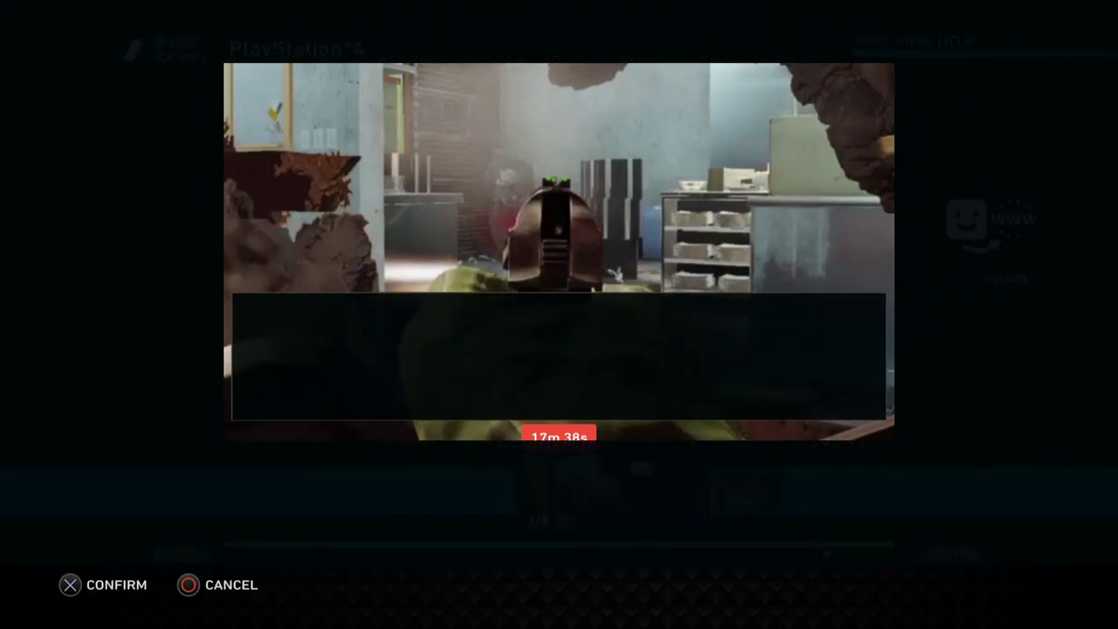
key(Return)
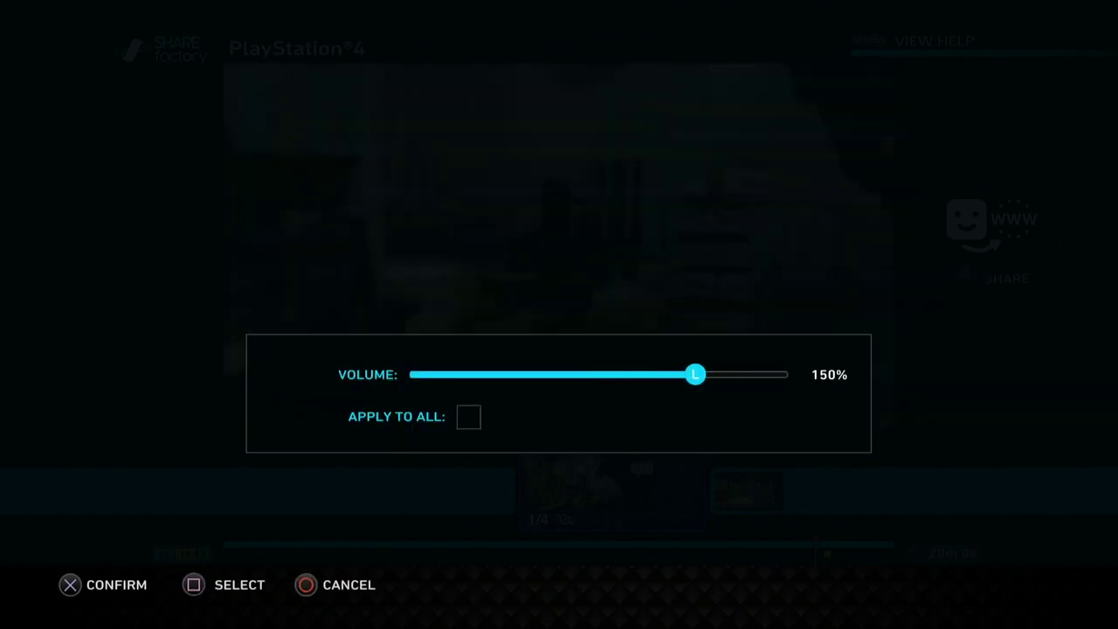
key(Return)
key(Escape)
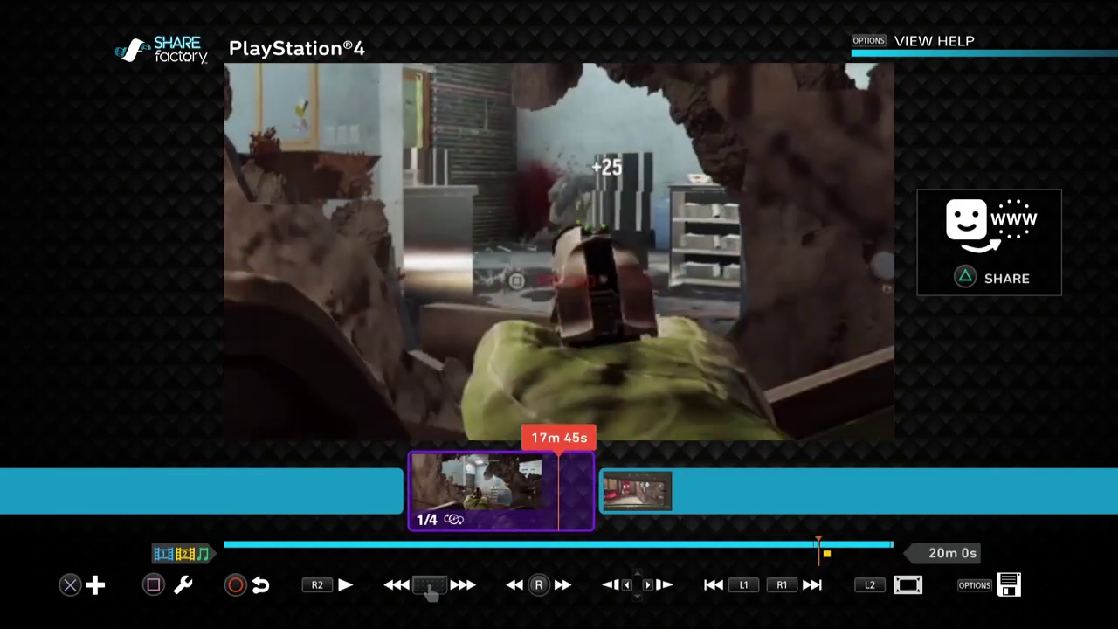
Examine the footage just after the slow-motion clip, between about 17m 54s and 17m 57s
key(Right)
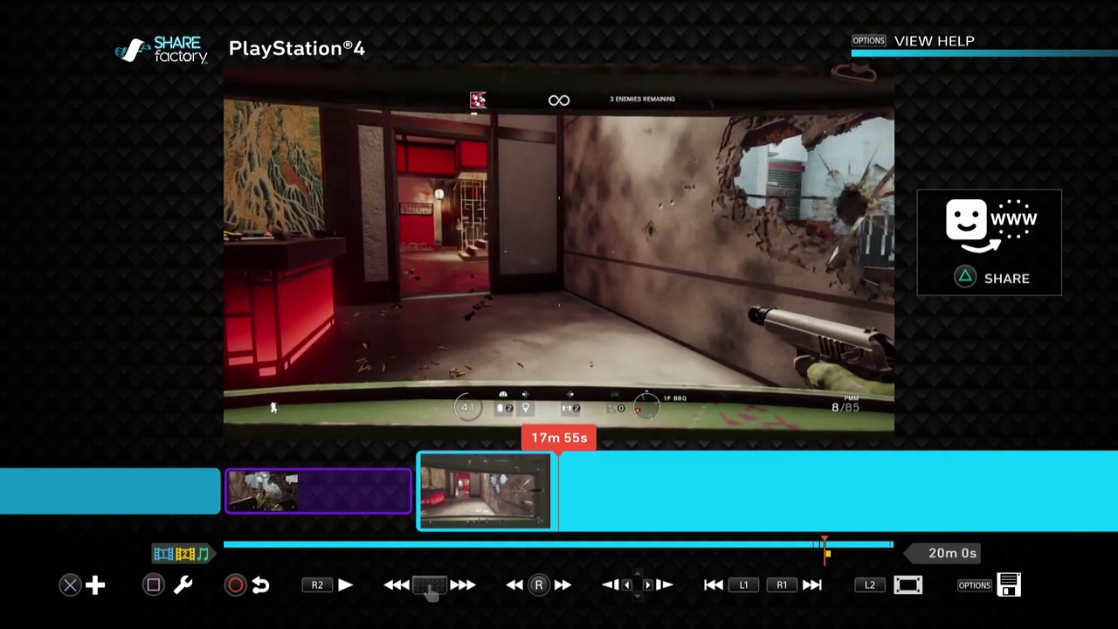
key(Left)
key(Left)
key(Left)
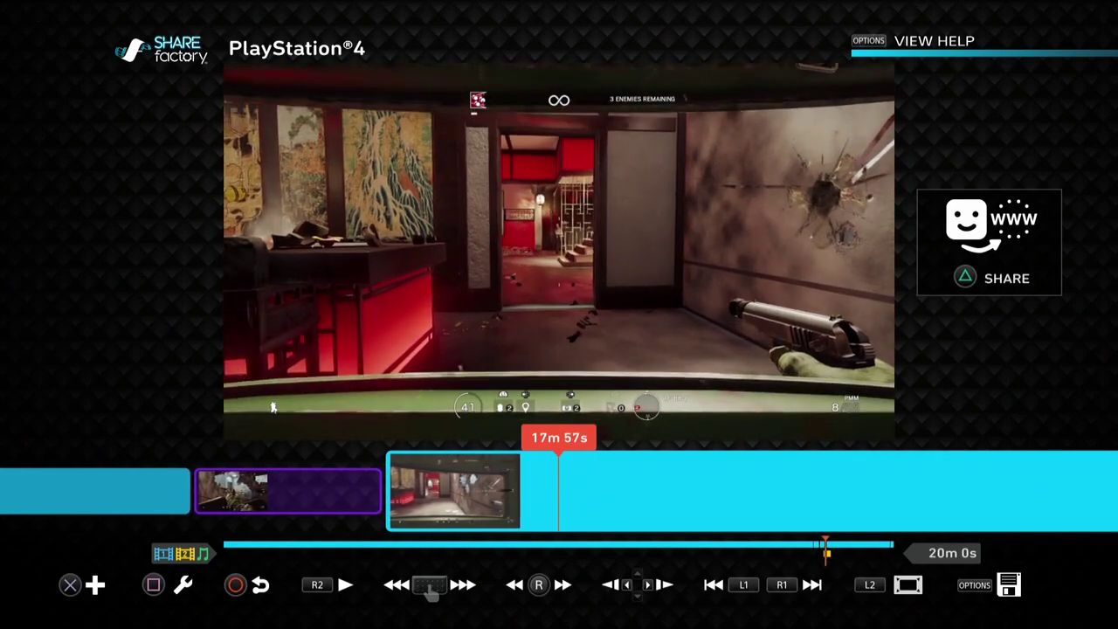
key(Left)
key(Left)
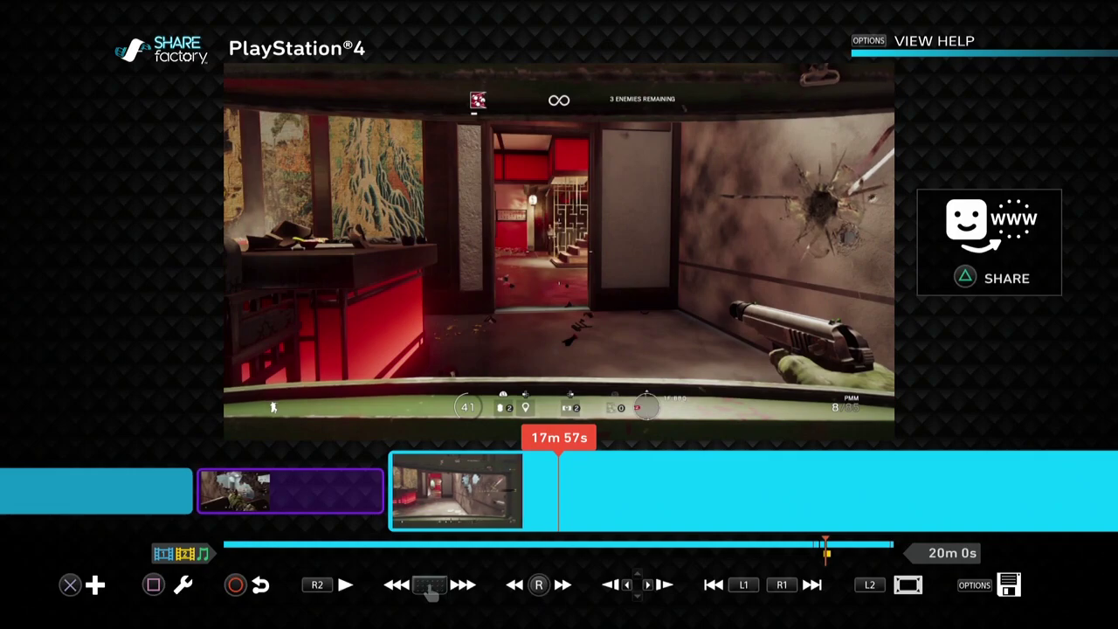
key(Left)
key(Left)
key(Left)
key(Left)
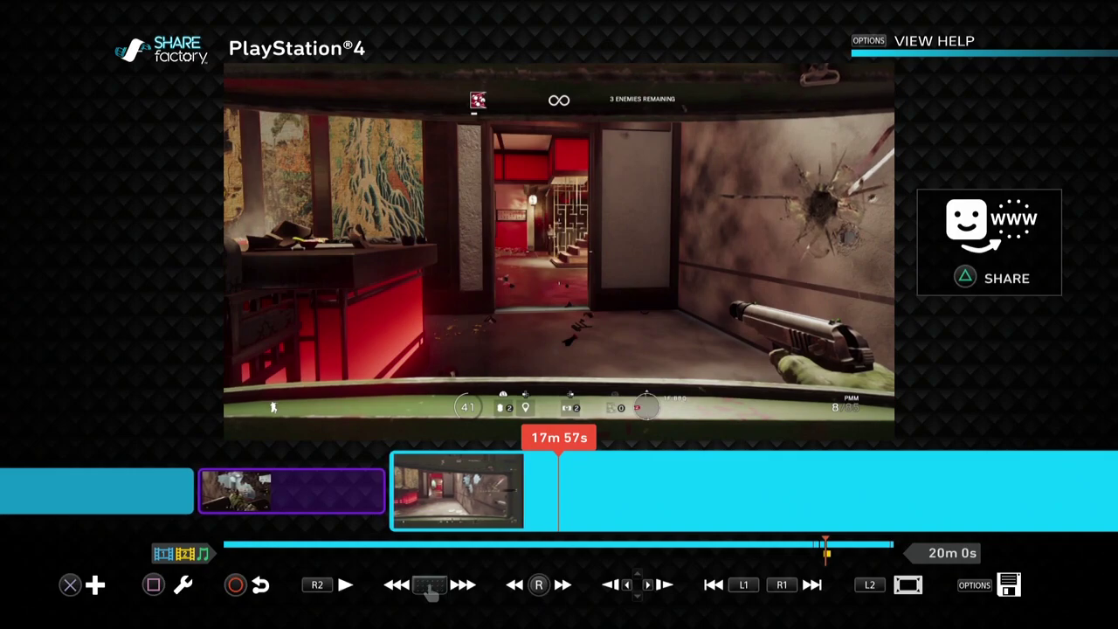
key(Left)
key(Left)
key(Left)
key(Left)
key(Left)
key(Left)
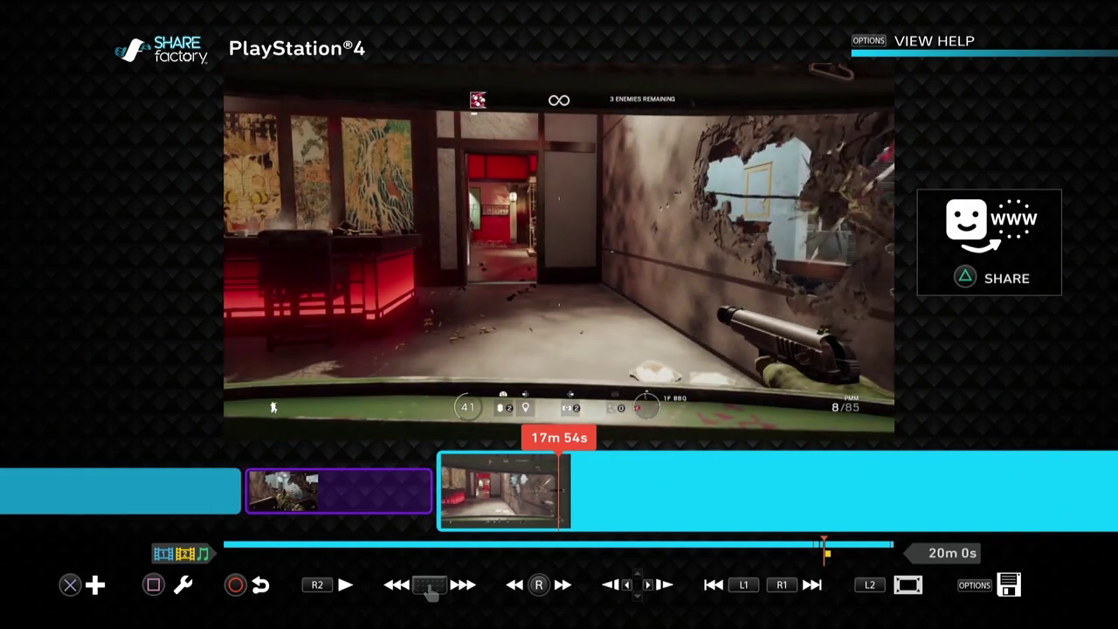
key(Right)
key(Right)
key(Right)
key(Right)
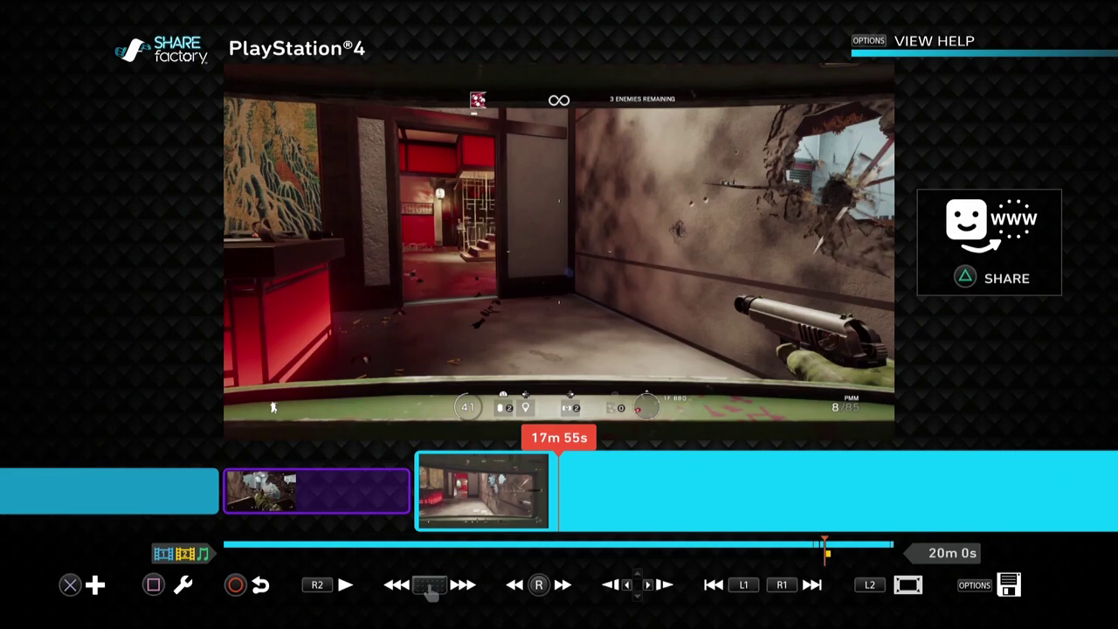
Open track 2 for editing with the playhead near 17m 55s, on the voice recording
key(s)
key(Left)
key(Left)
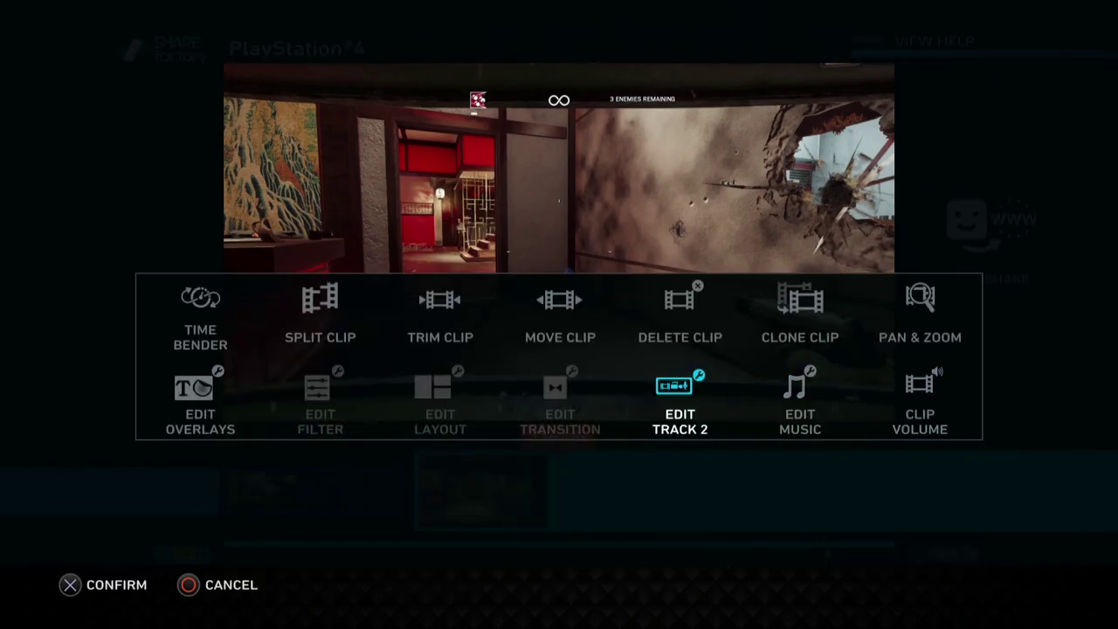
key(Return)
key(Left)
key(Left)
key(Left)
key(Left)
key(Left)
key(Left)
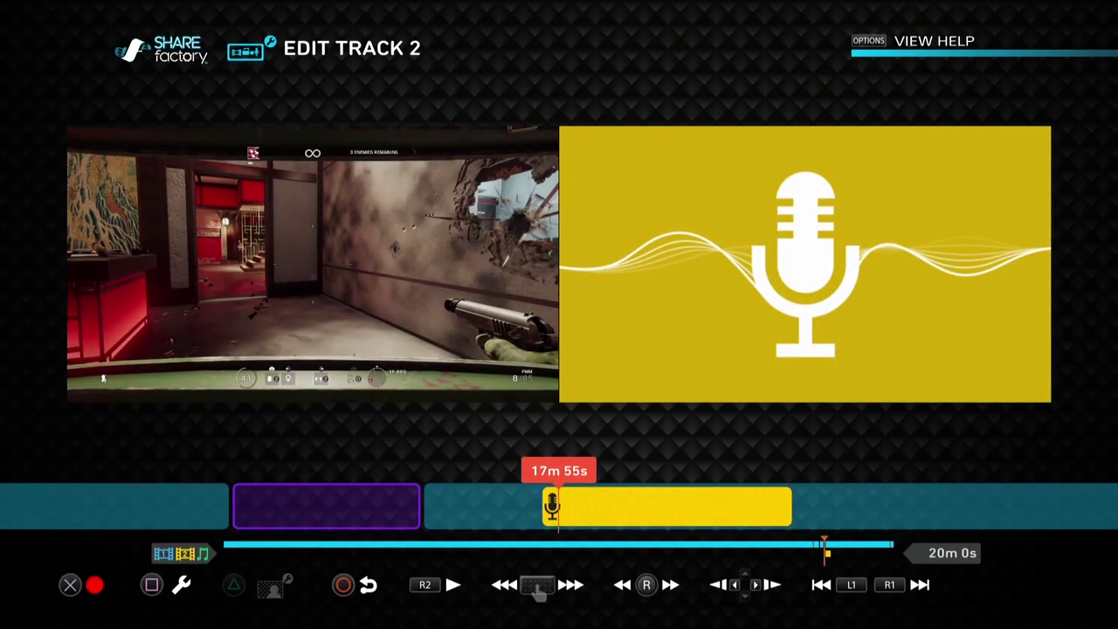
Set the volume of the voice recording on track 2 to 117%, working from 17m 56s
key(Right)
key(Right)
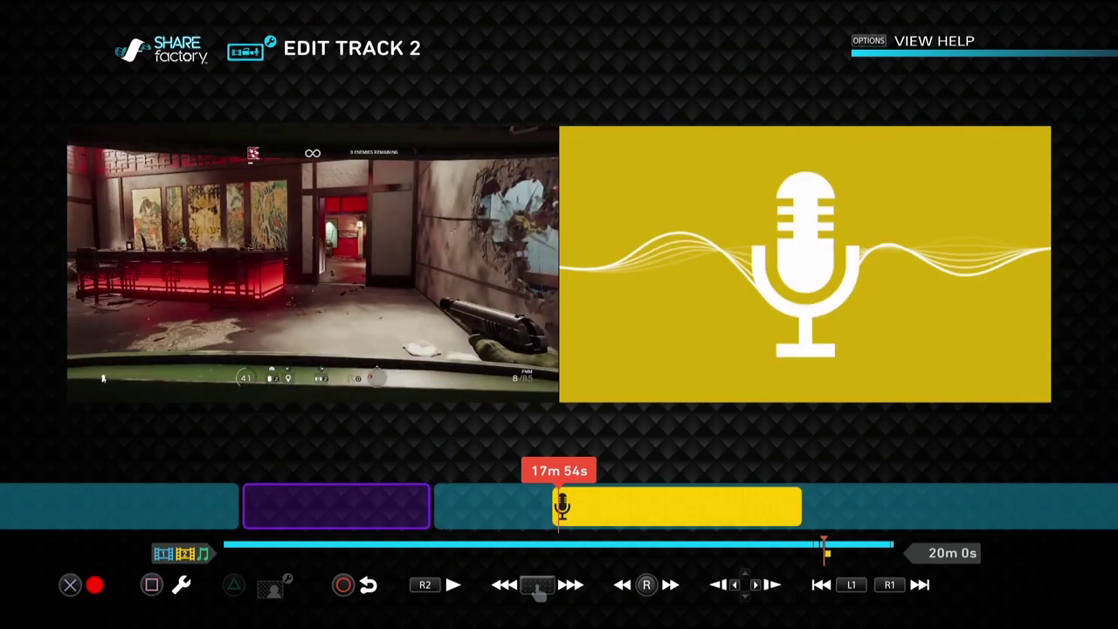
key(Left)
key(Right)
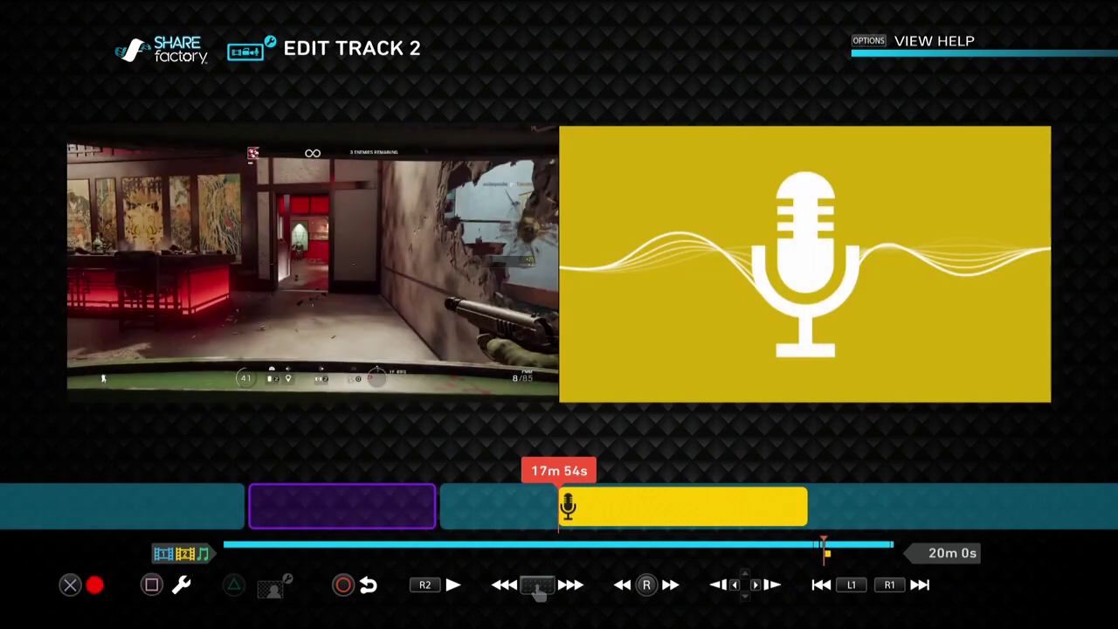
key(Right)
key(Right)
key(Right)
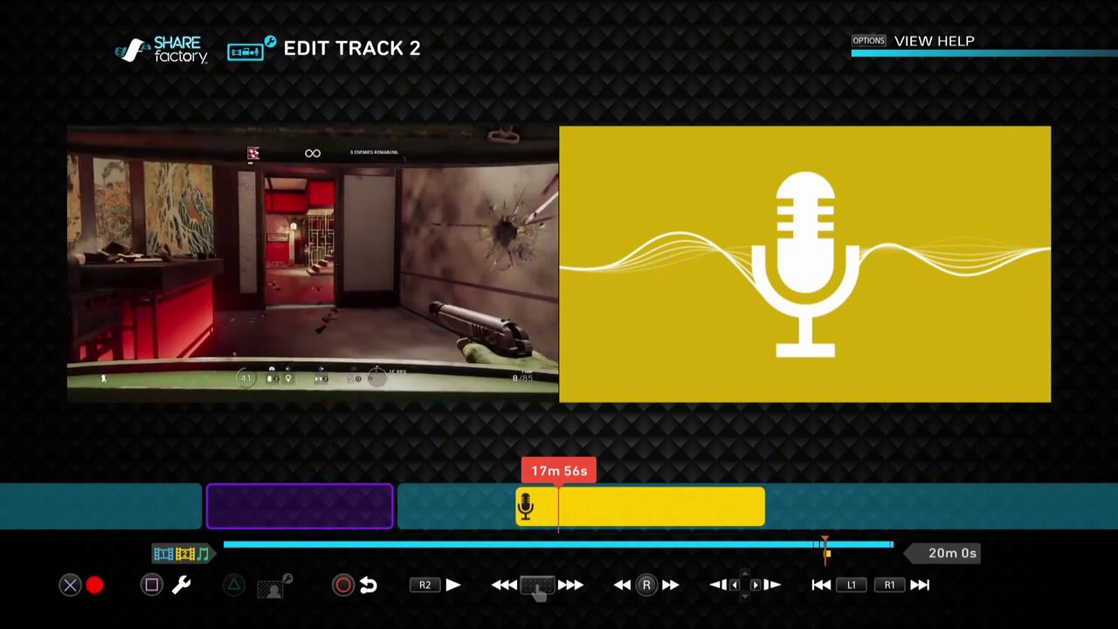
key(Return)
key(Return)
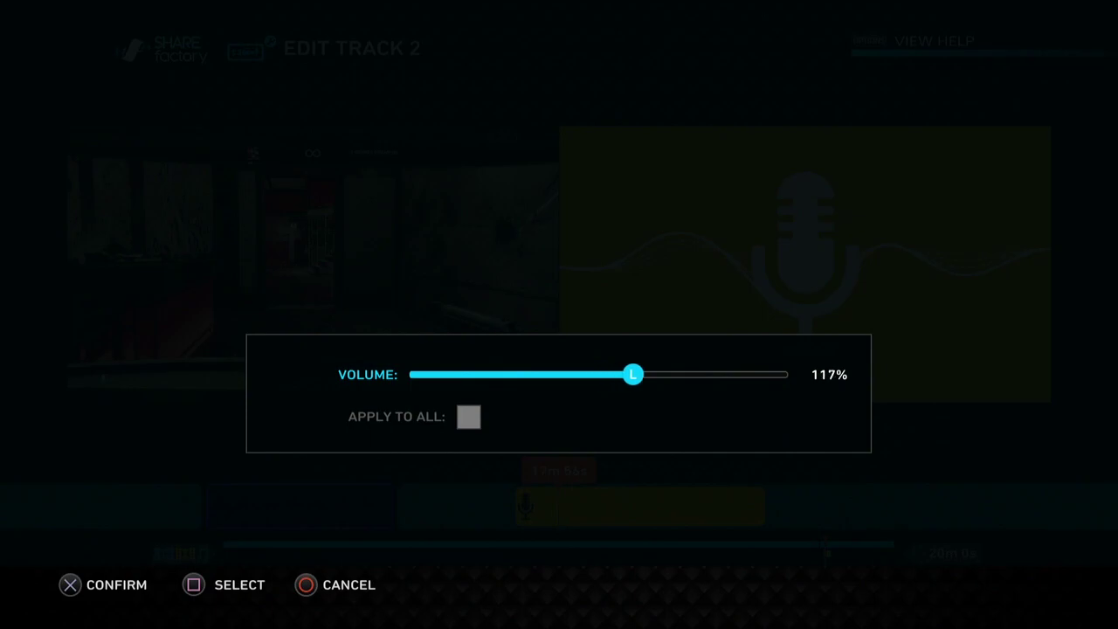
key(Return)
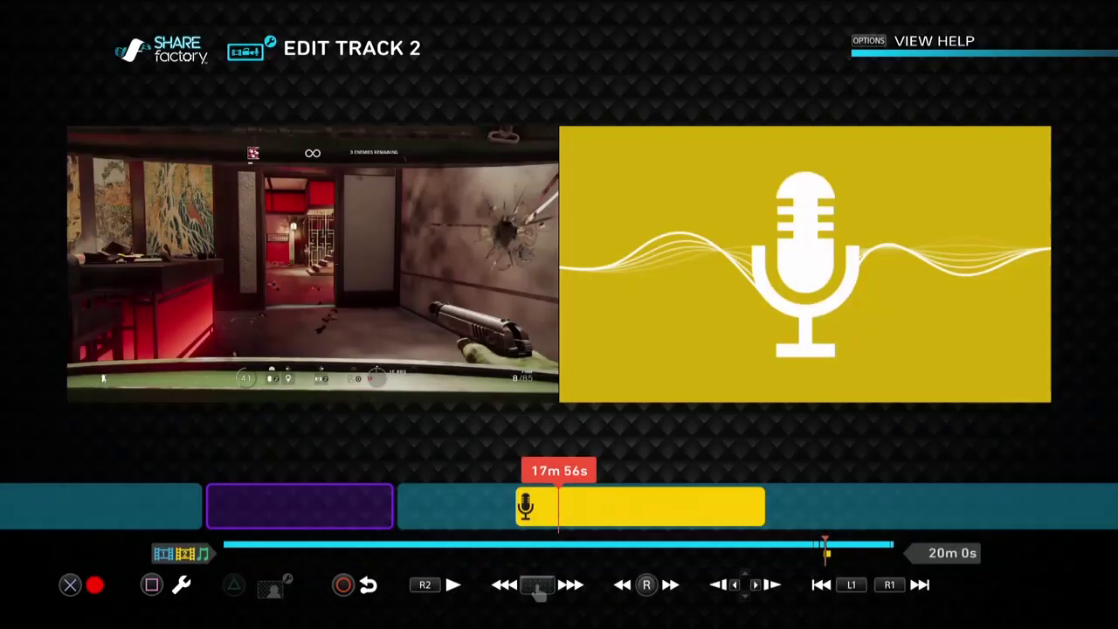
Return the playhead to the start of the voice recording at 17m 54s
key(Left)
key(Right)
key(Left)
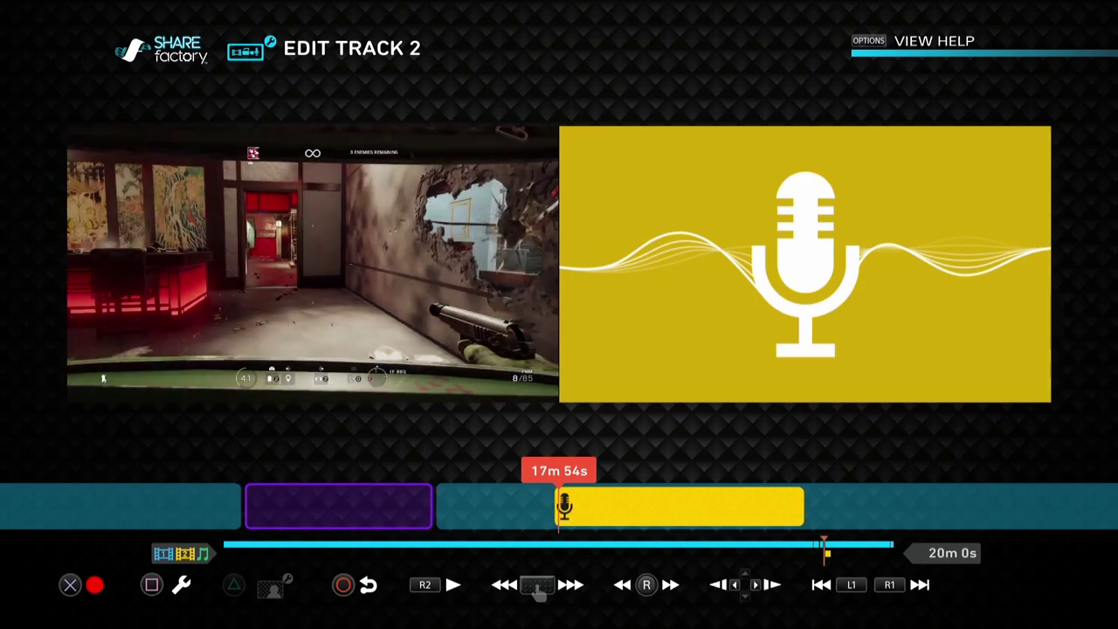
Check where the voice recording on track 2 runs, and leave track editing with the playhead at its start, 17m 54s
key(Left)
key(Left)
key(Left)
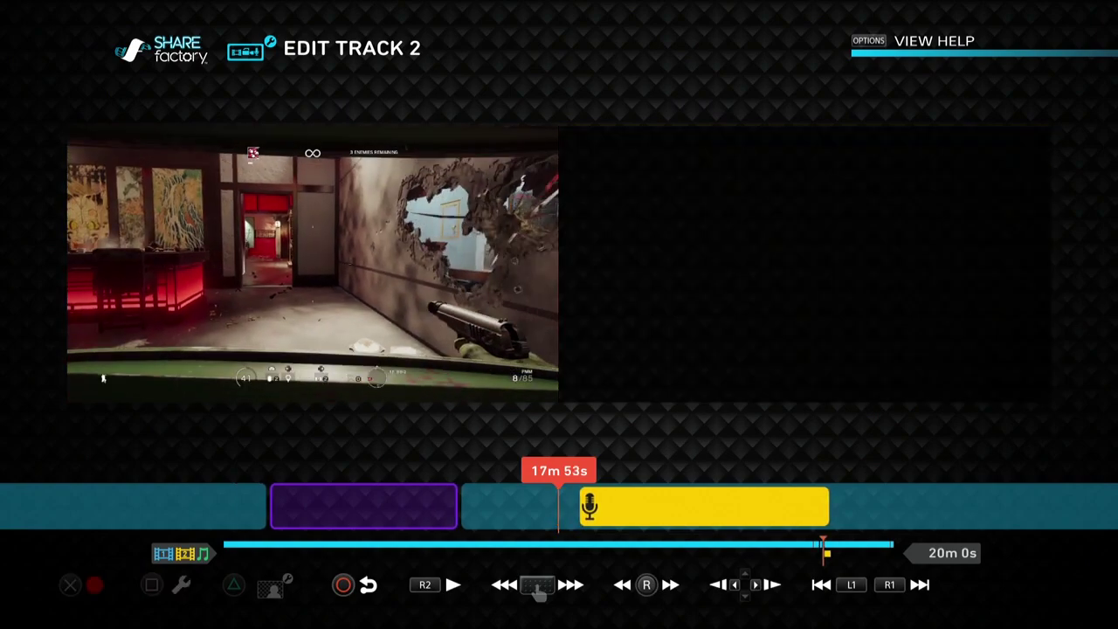
key(Right)
key(Right)
key(Right)
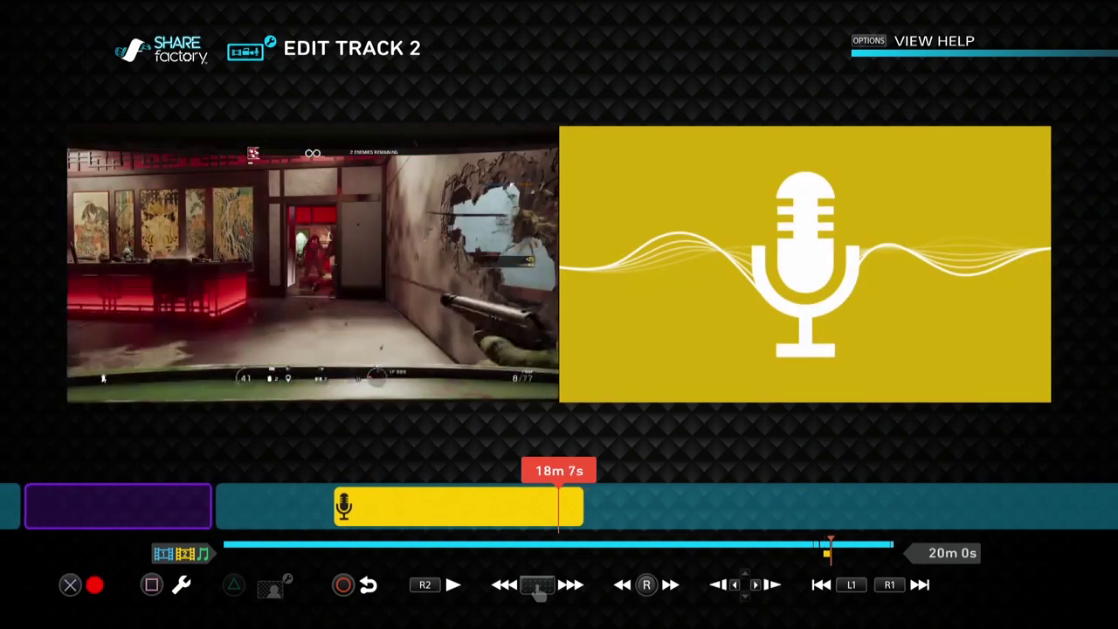
key(Left)
key(Left)
key(Left)
key(Left)
key(Left)
key(Left)
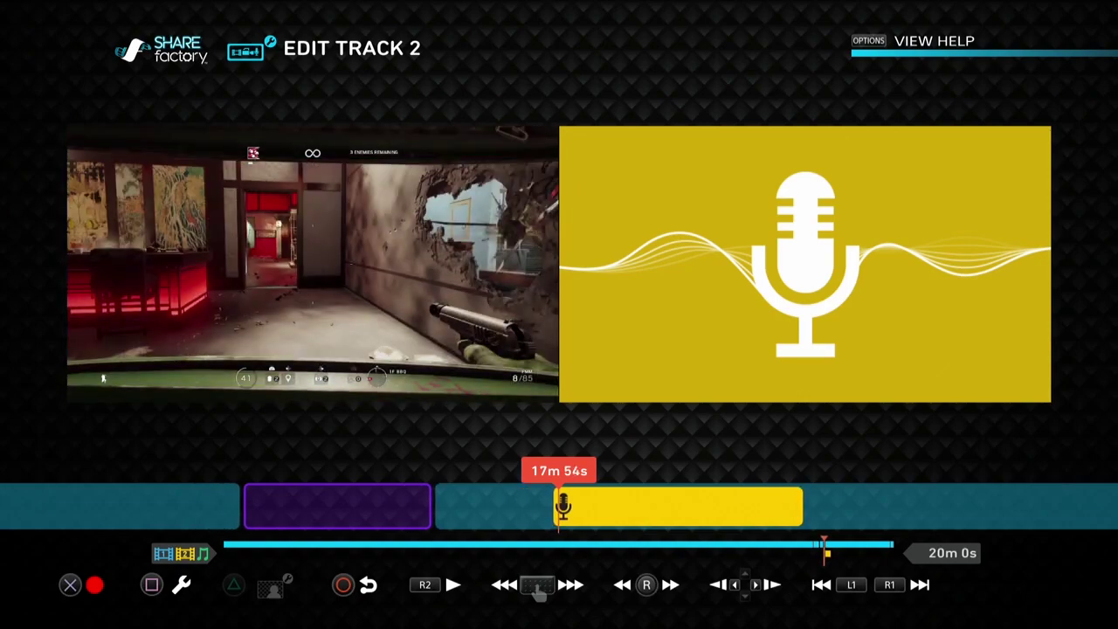
key(Left)
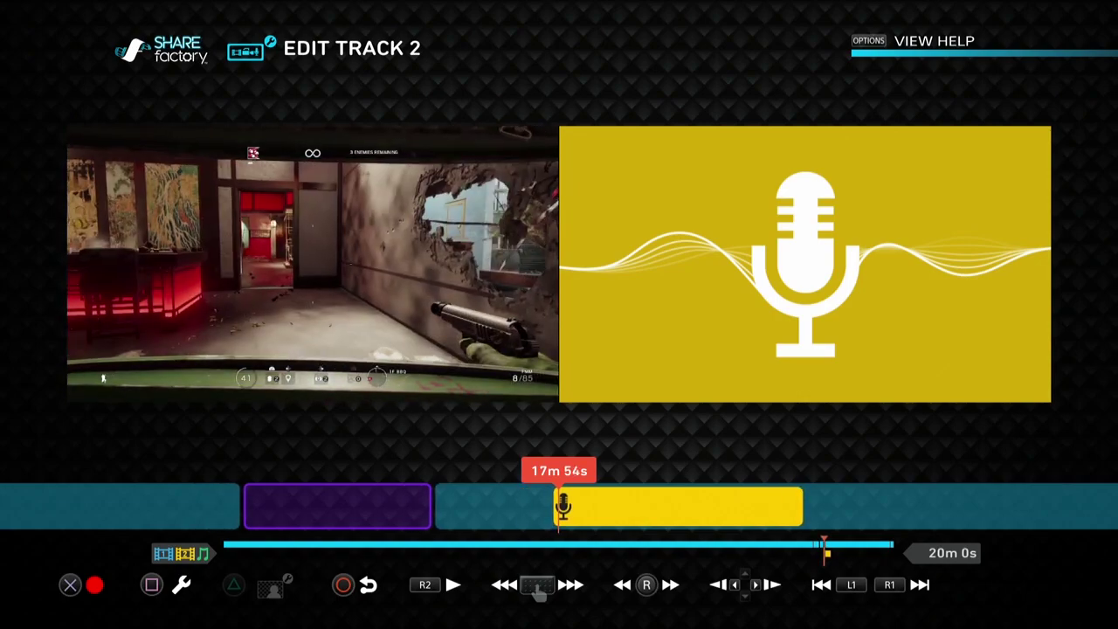
key(Left)
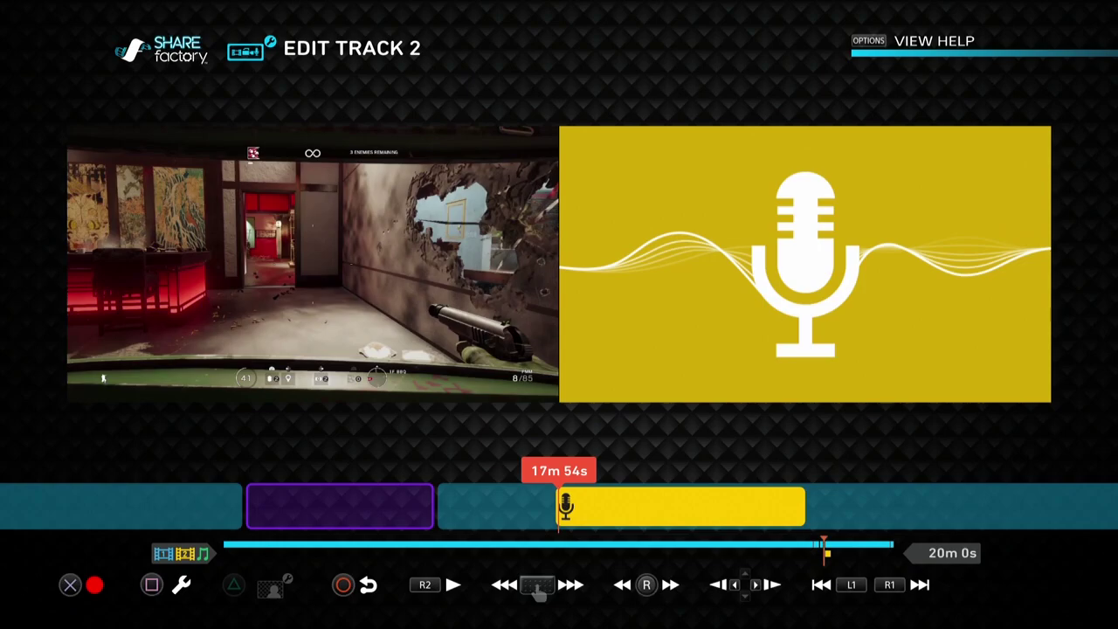
key(Escape)
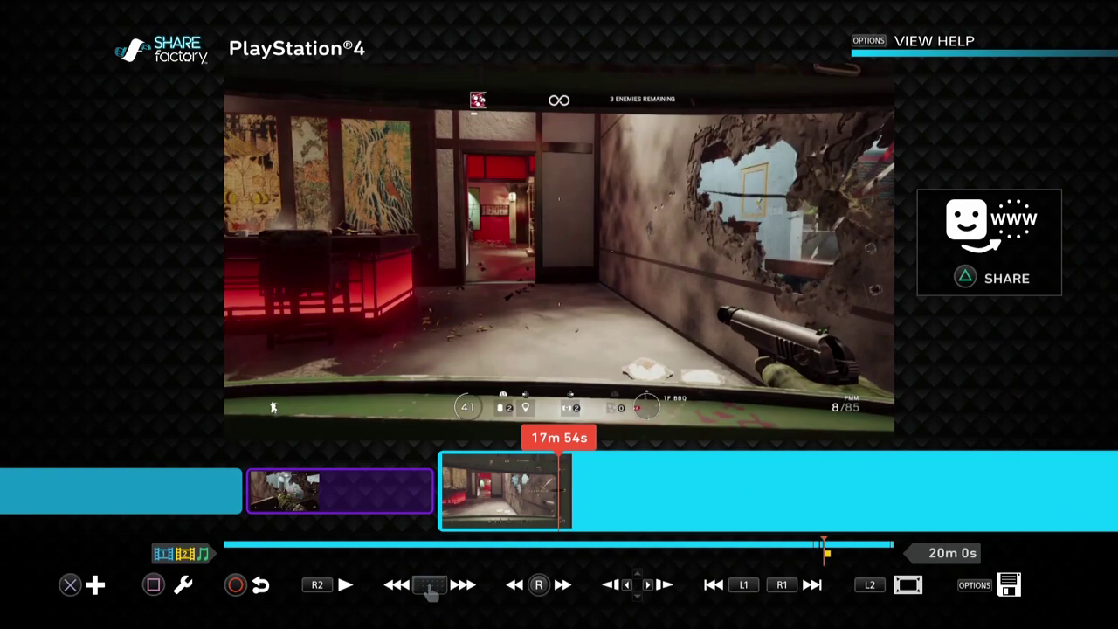
Split the main clip at 17m 54s, where the voice recording begins
key(Return)
key(Up)
key(Left)
key(Left)
key(Left)
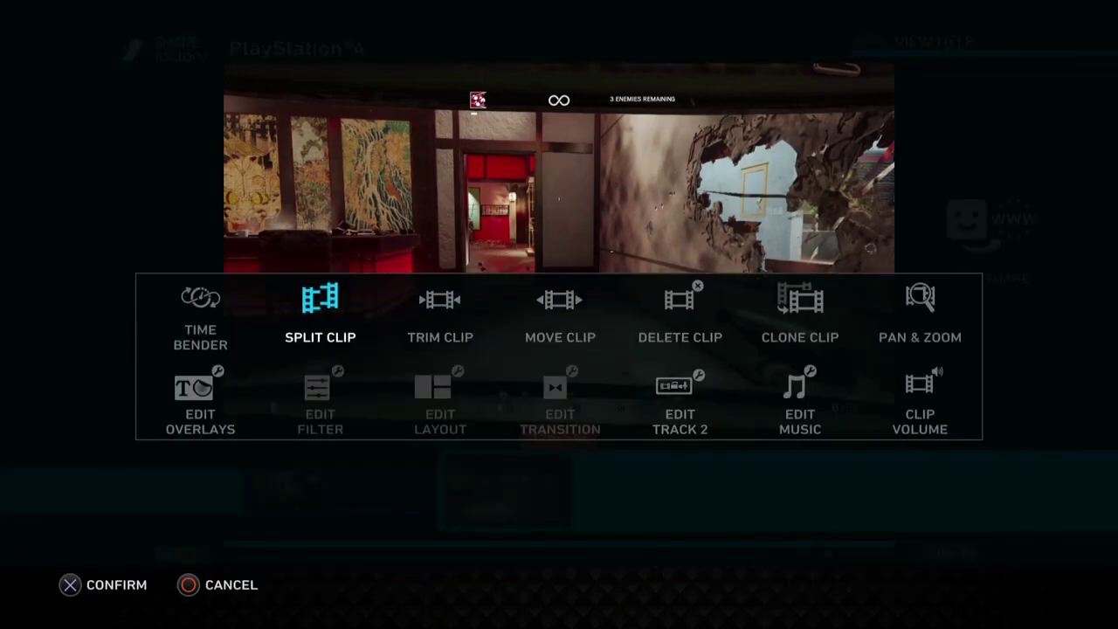
key(Return)
key(Return)
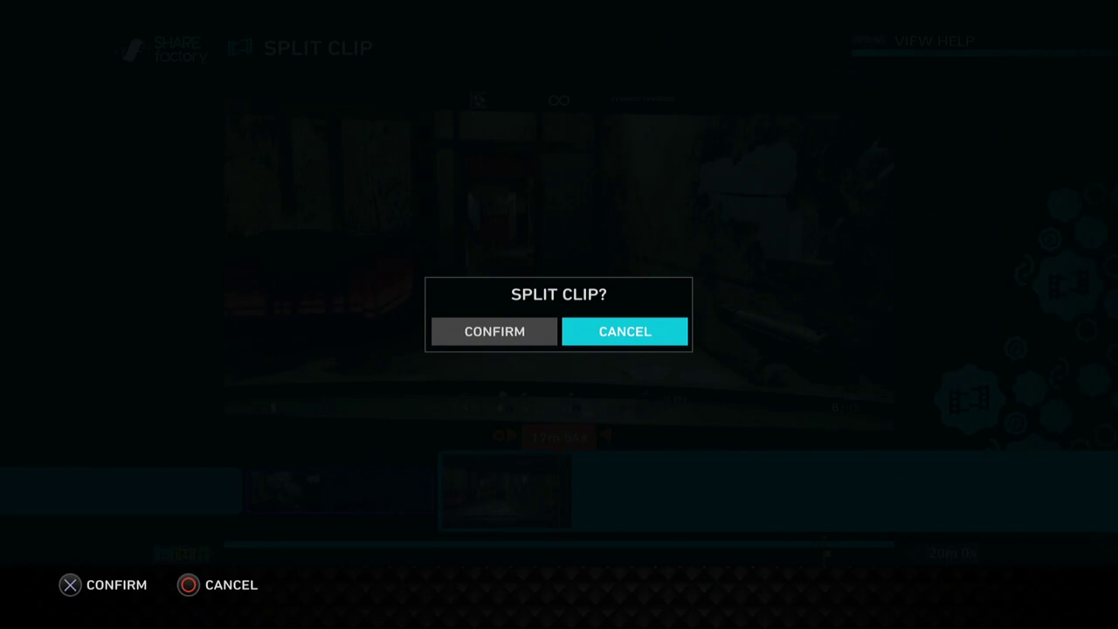
key(Left)
key(Return)
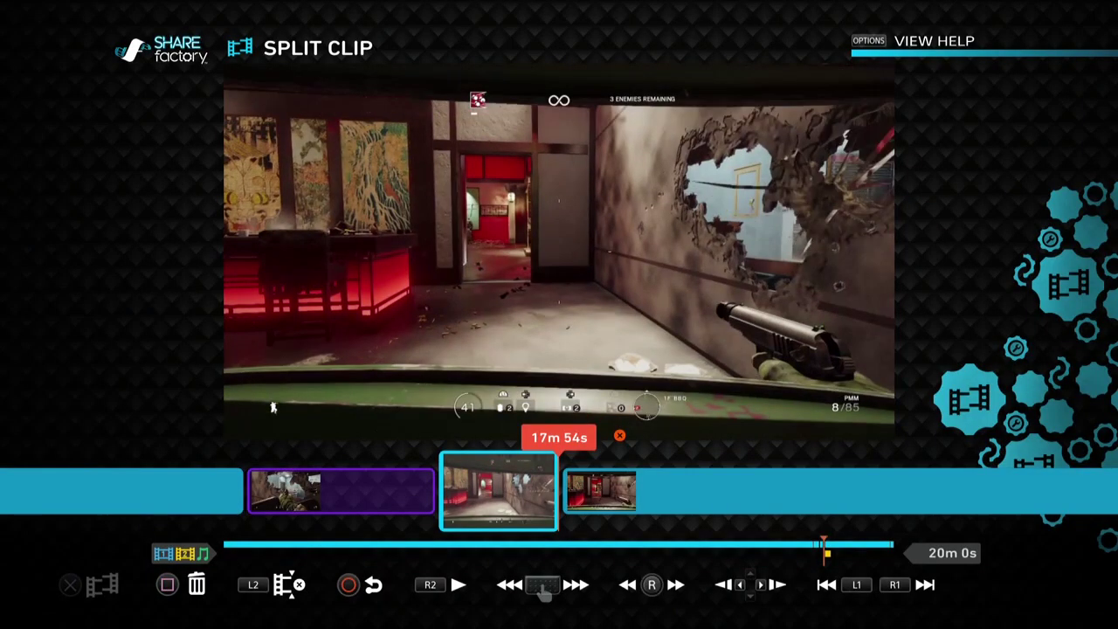
key(Right)
key(Escape)
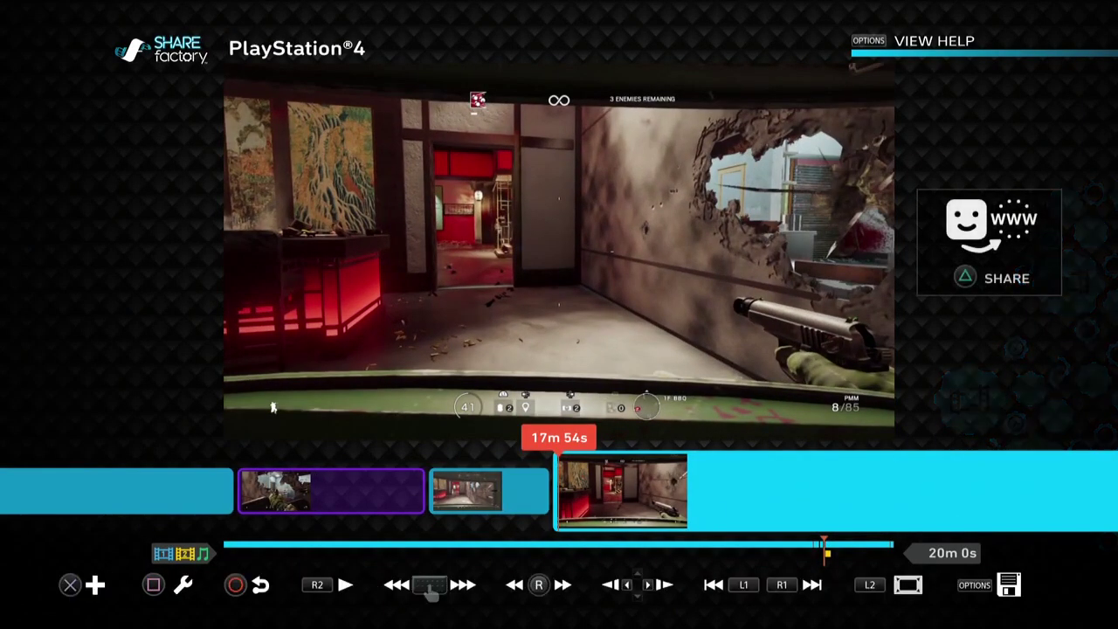
Open track 2 for editing from the clip after the new split
key(Return)
key(Right)
key(Right)
key(Right)
key(Down)
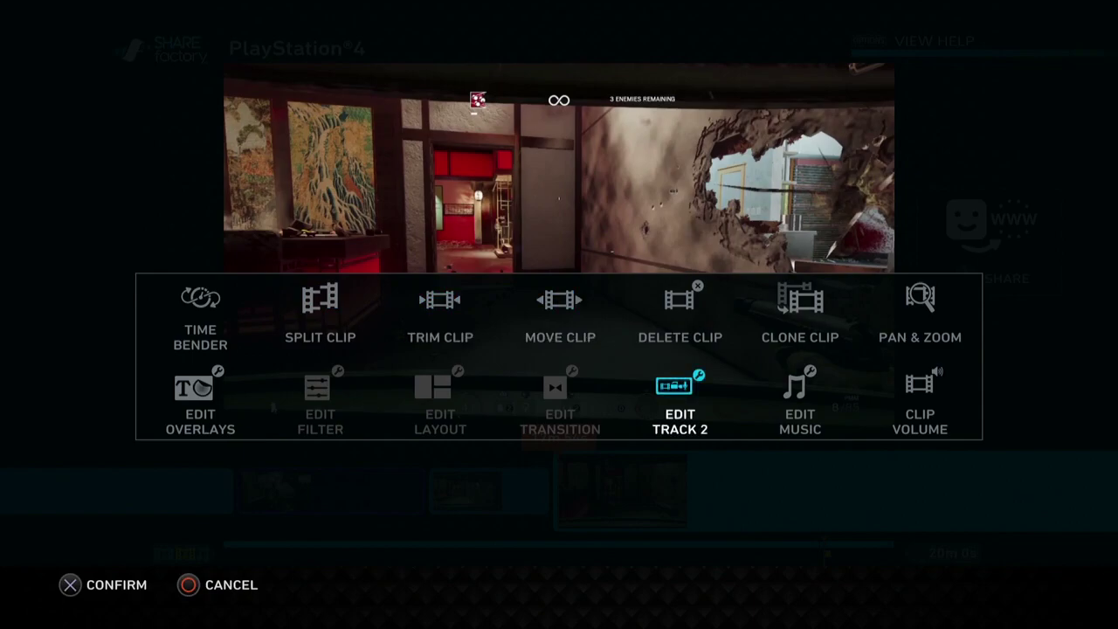
key(Return)
Place the playhead at the end of the voice recording, 18m 8s, and return to the main timeline
key(Right)
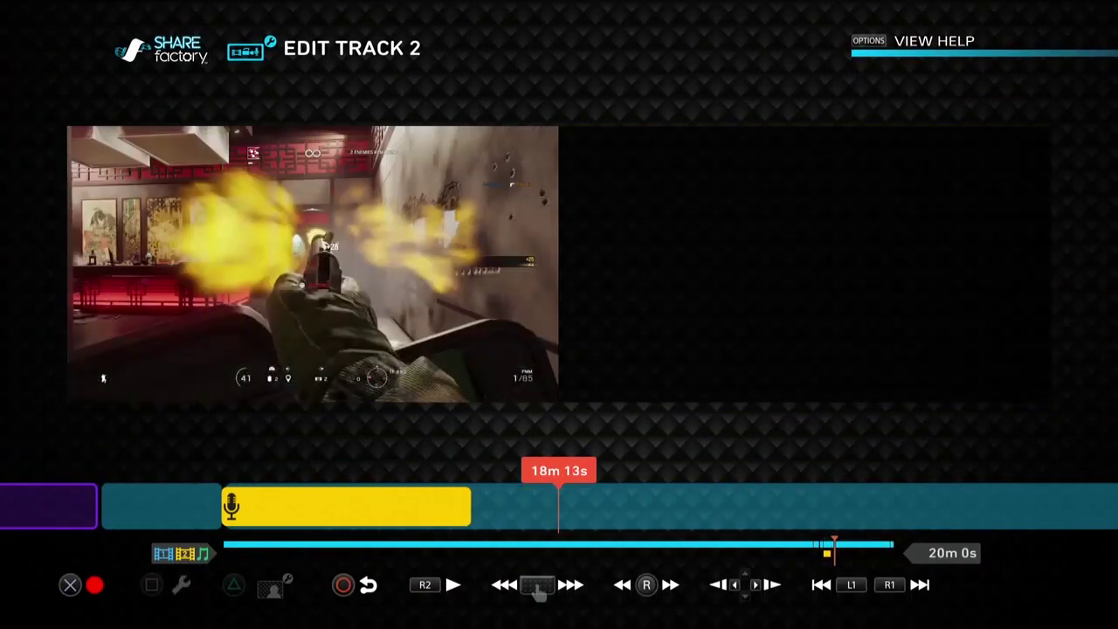
key(Left)
key(Left)
key(Right)
key(Left)
key(space)
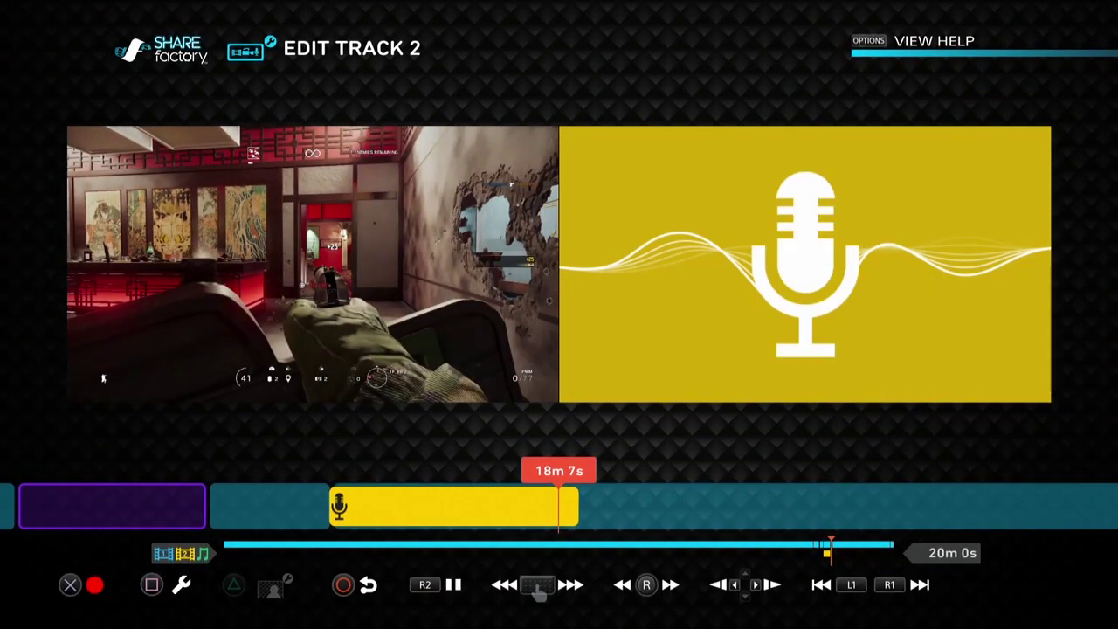
key(space)
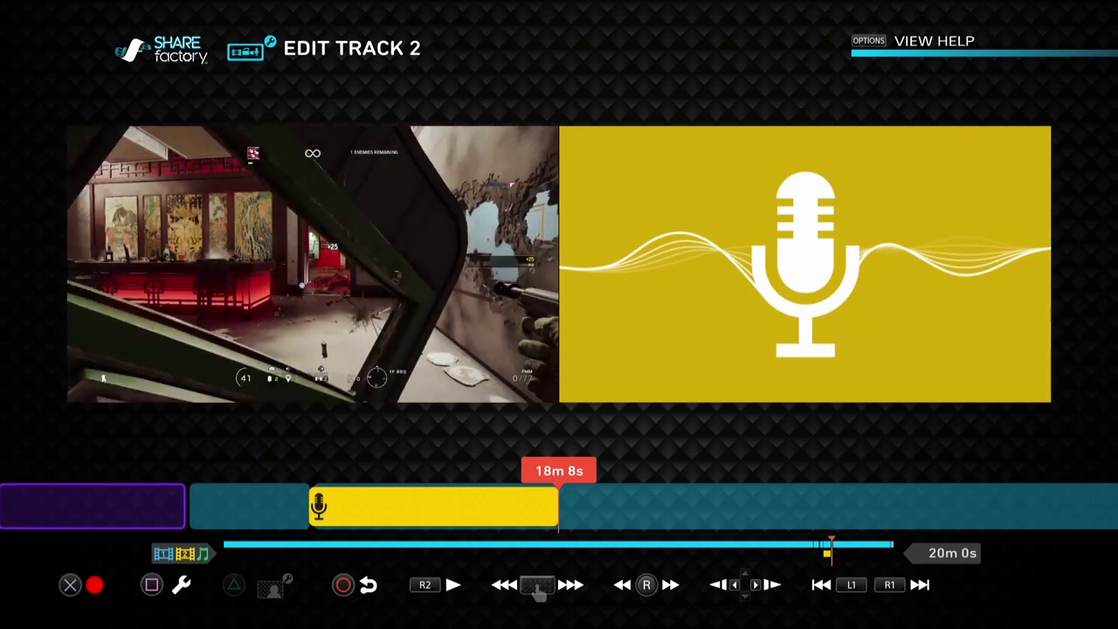
key(Escape)
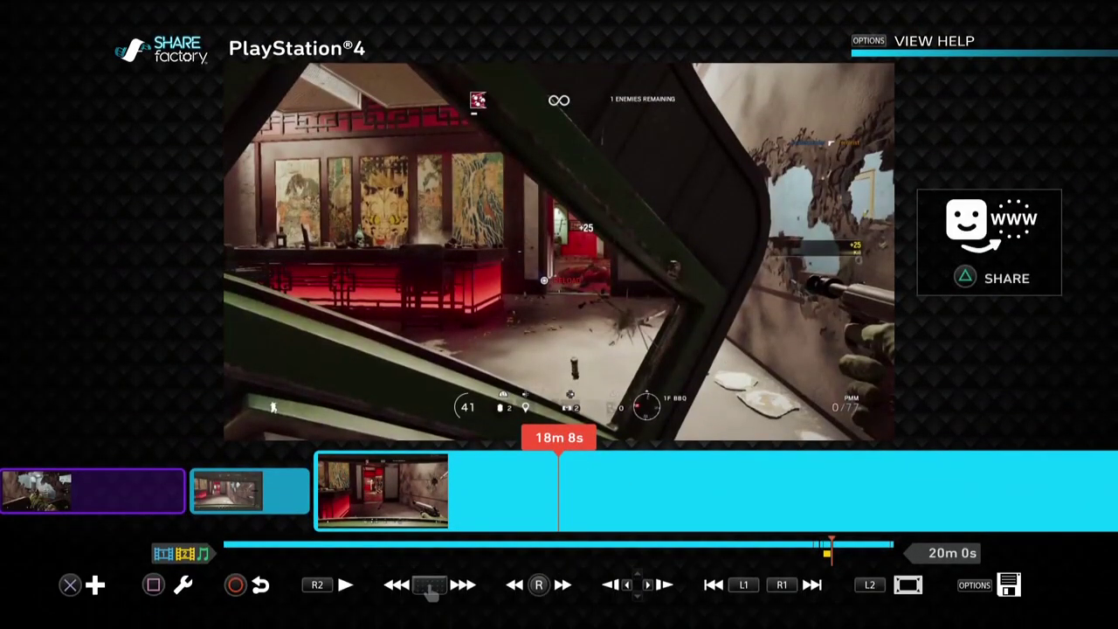
Split the main clip at 18m 8s, where the voice recording ends
key(Return)
key(Up)
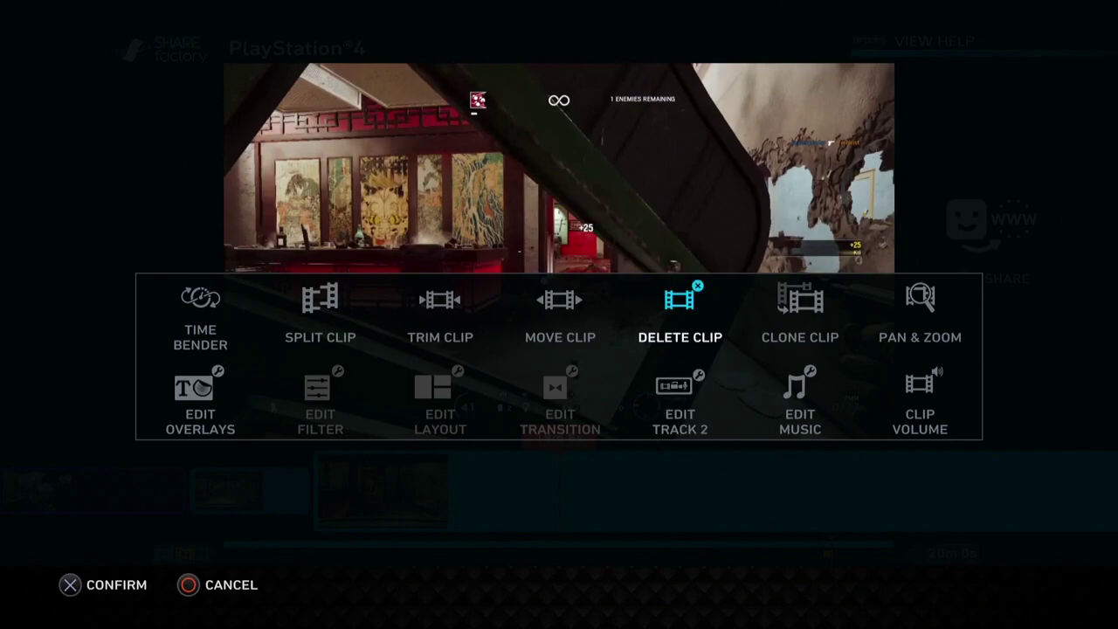
key(Left)
key(Left)
key(Left)
key(Return)
key(Return)
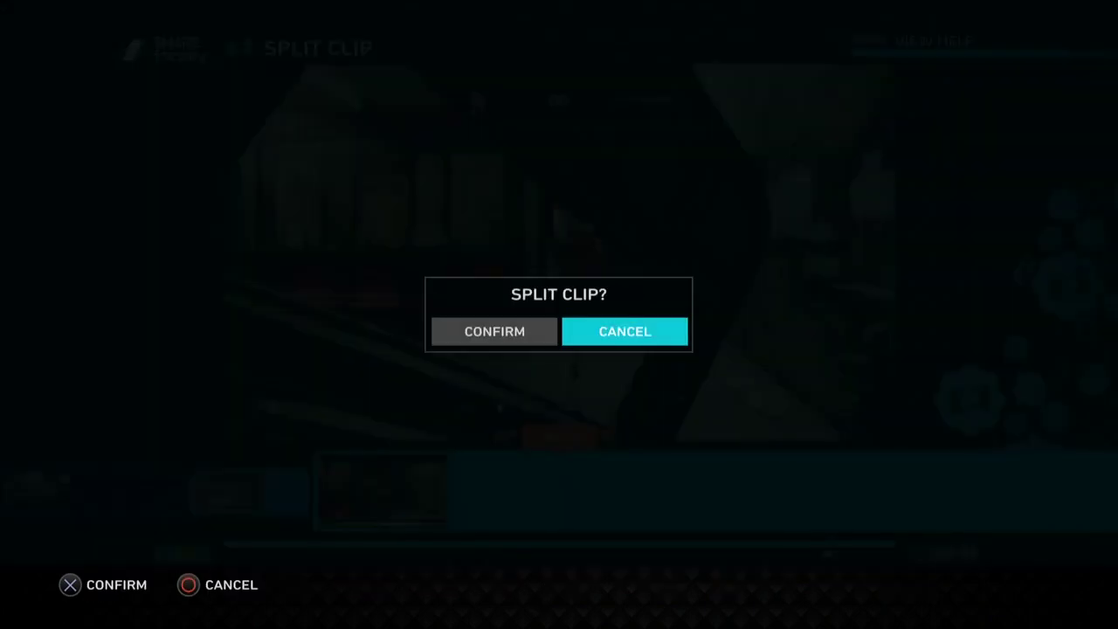
key(Left)
key(Return)
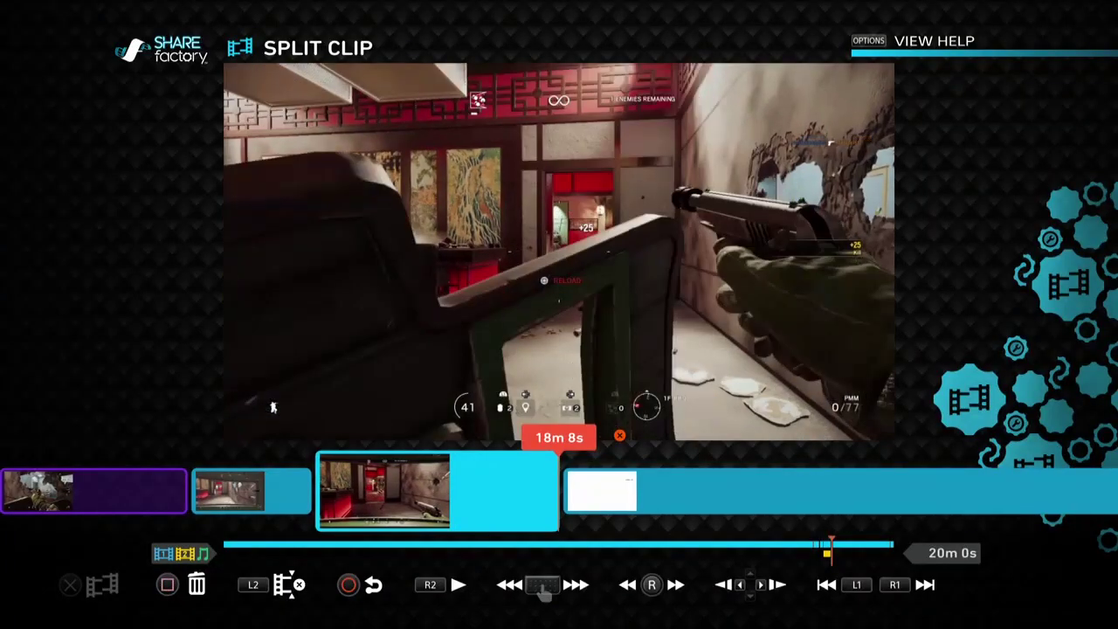
Examine the clip between the two new splits, around 17m 58s to 18m 1s, and leave clip splitting
key(Left)
key(Right)
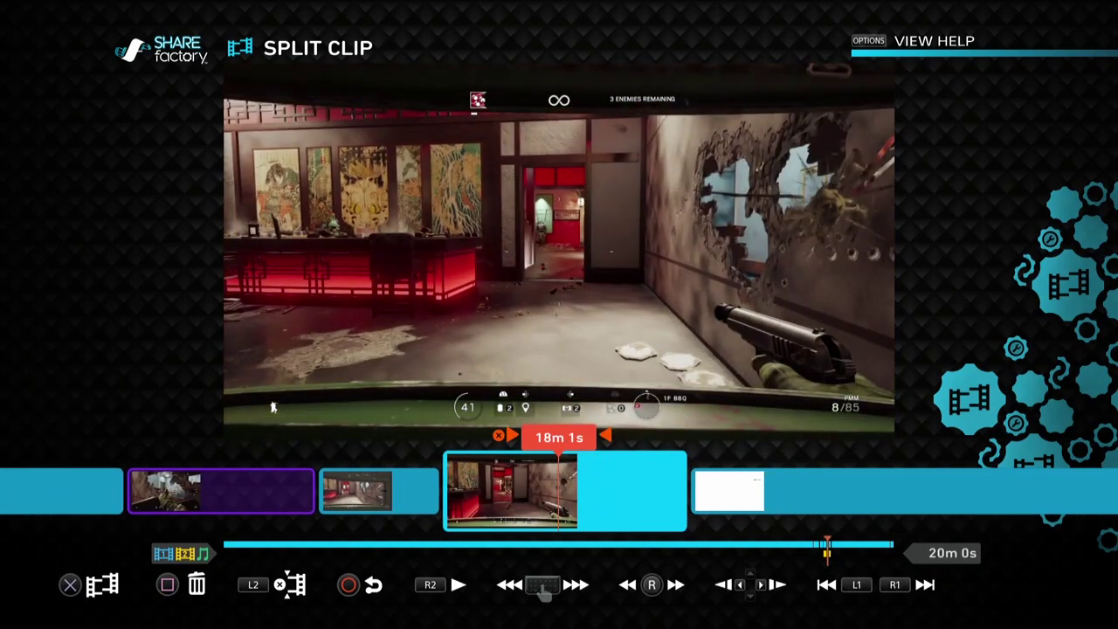
key(Left)
key(Right)
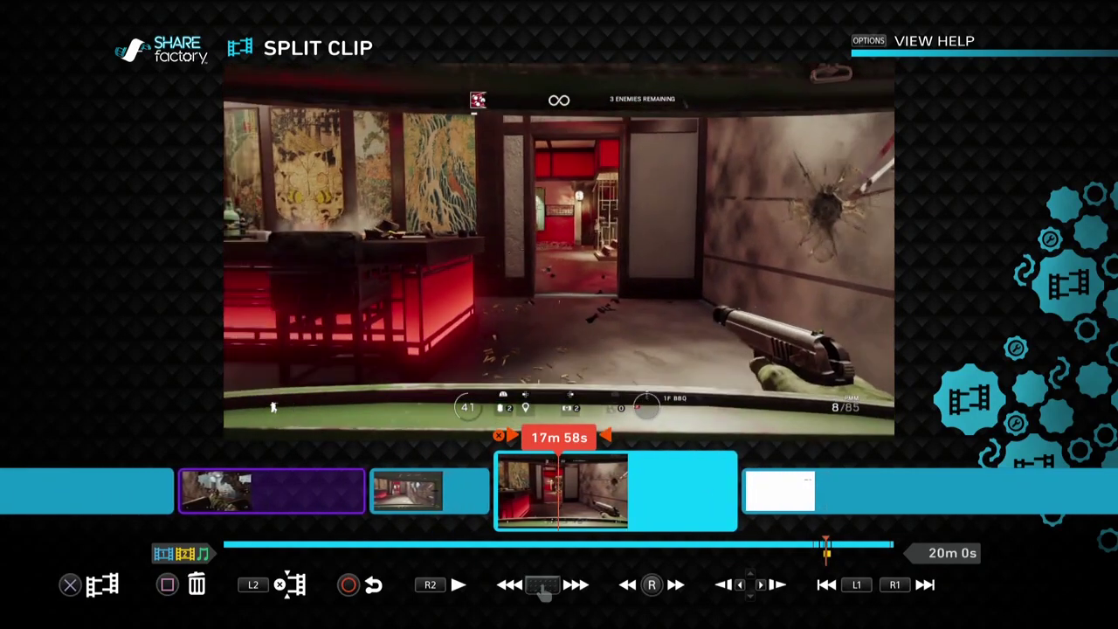
key(Left)
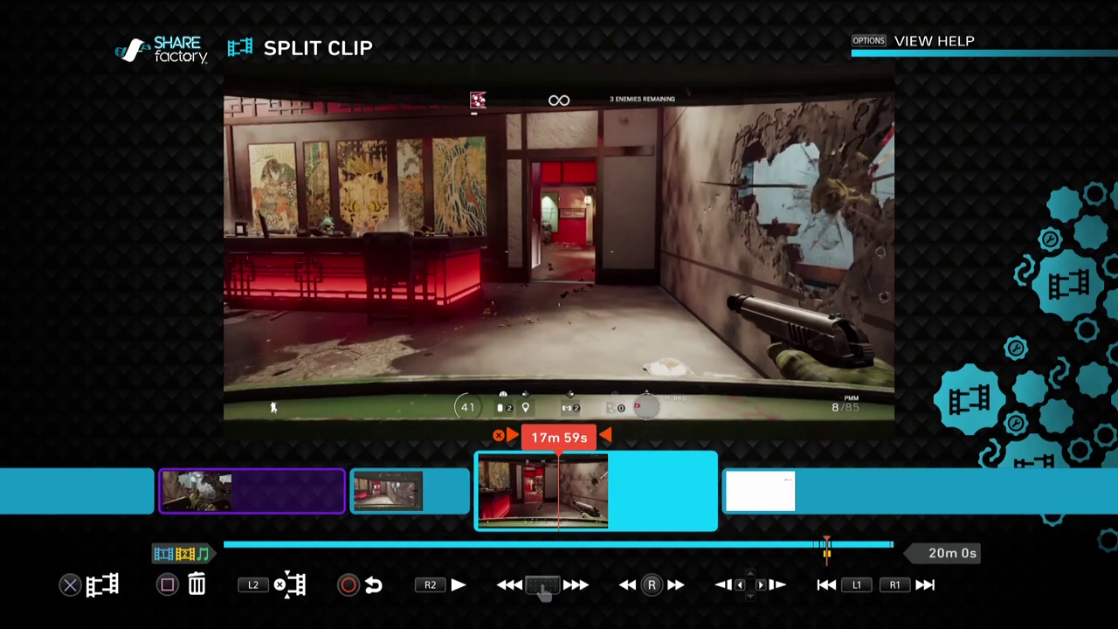
key(Left)
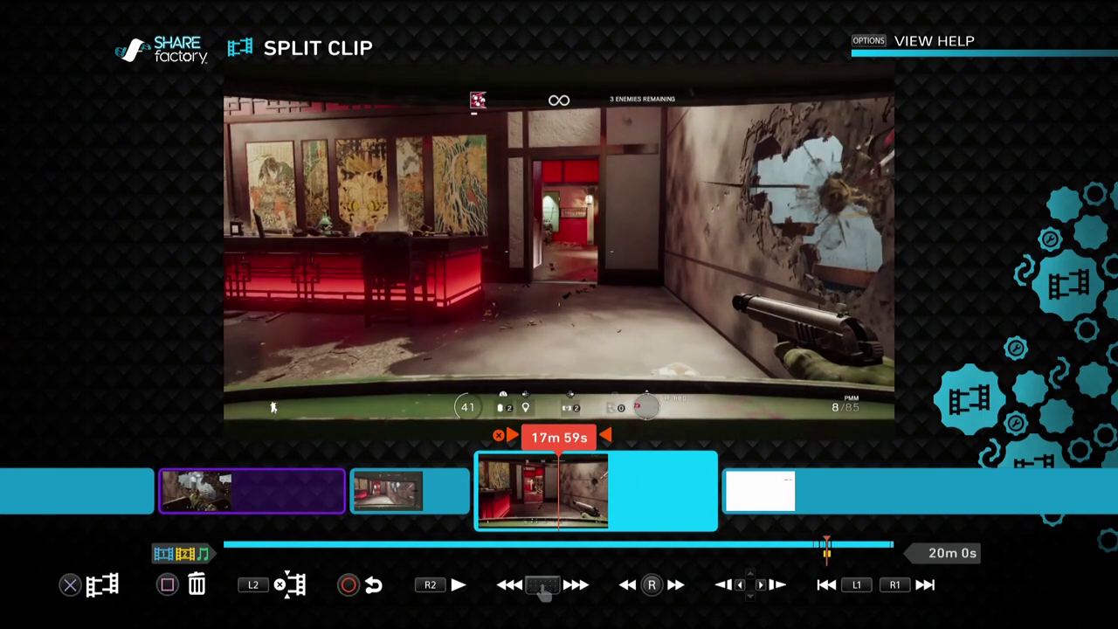
key(Left)
key(Right)
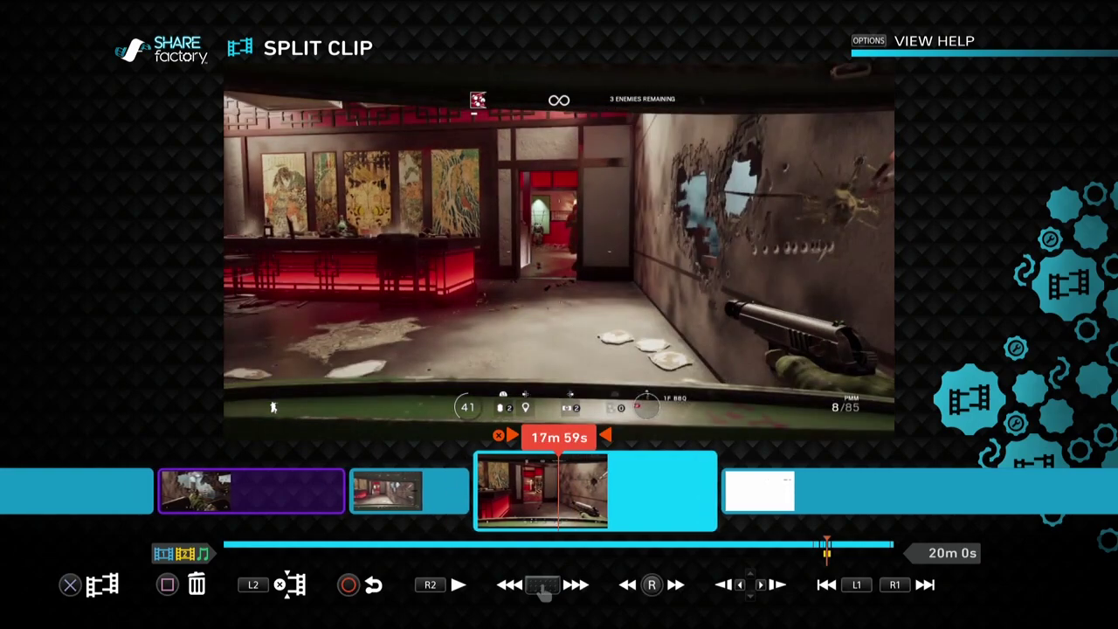
key(Left)
key(Left)
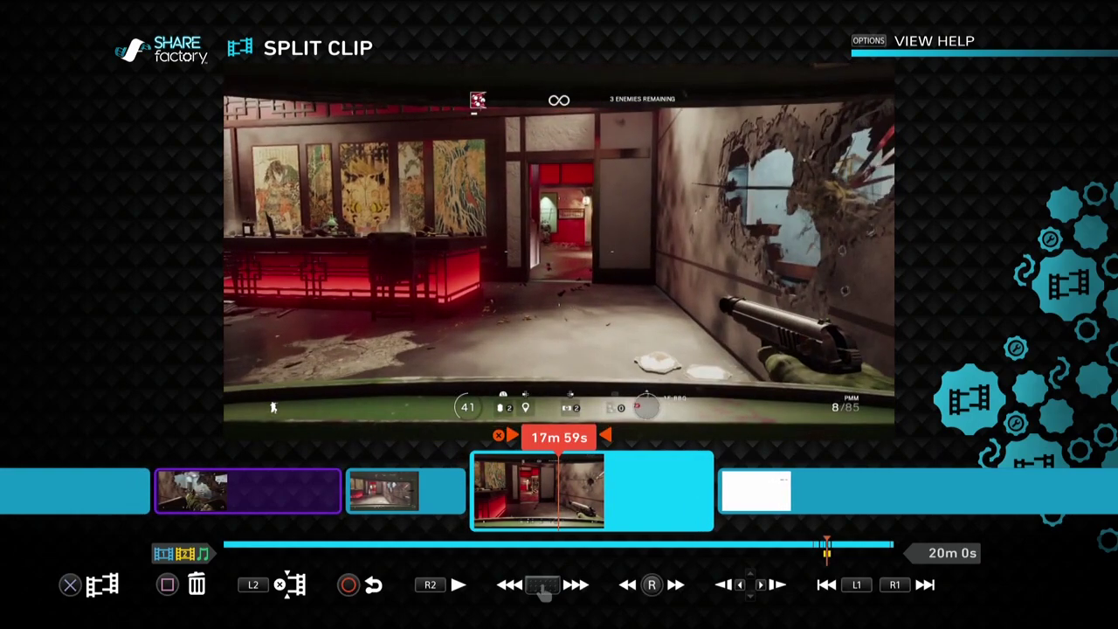
key(Escape)
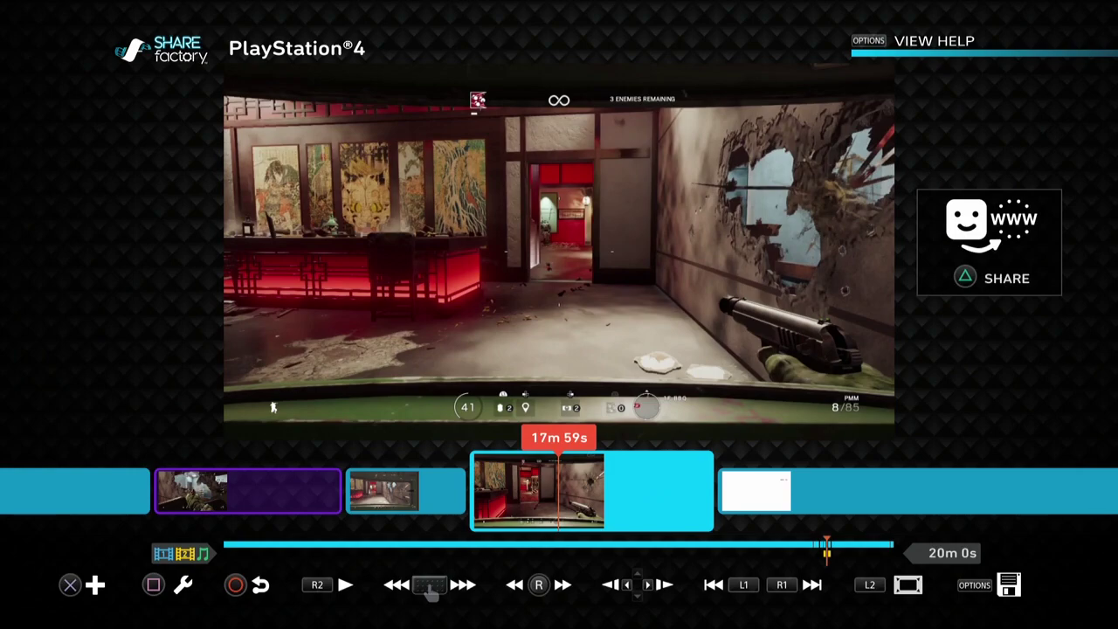
Set the volume of the clip beneath the voice recording to 22%, without applying it to all clips
key(s)
key(Right)
key(Right)
key(Right)
key(Right)
key(Down)
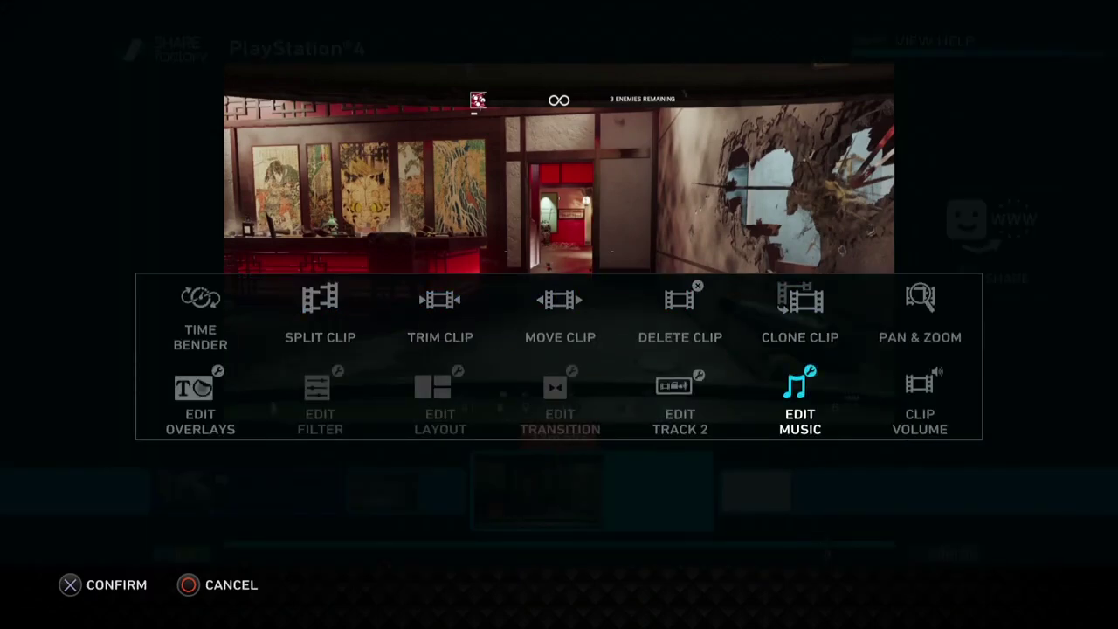
key(Left)
key(Right)
key(Right)
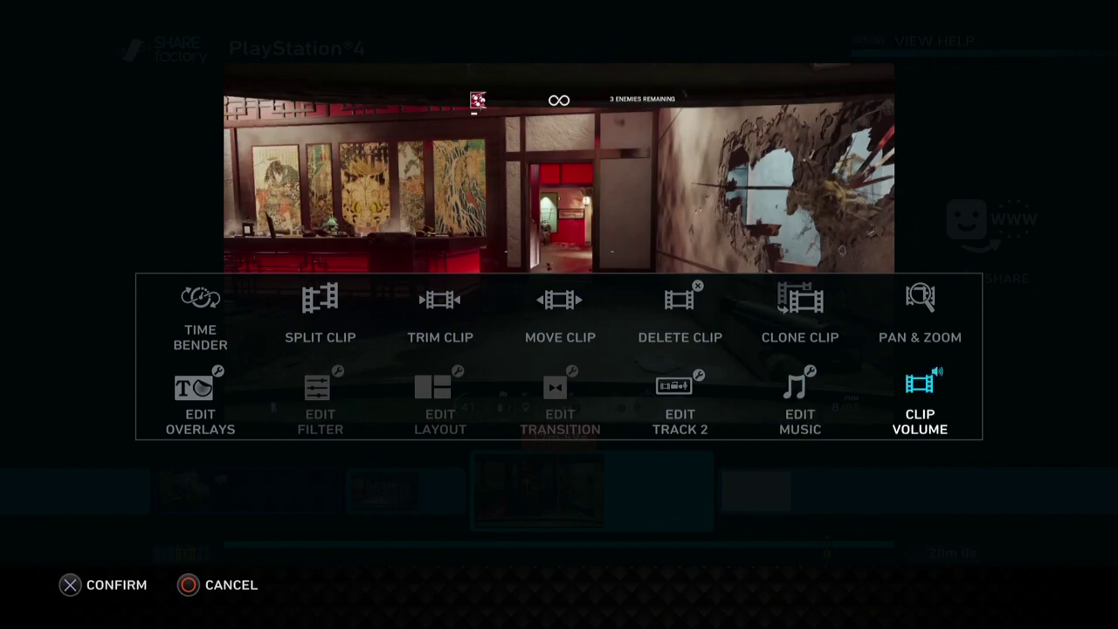
key(Return)
key(Left)
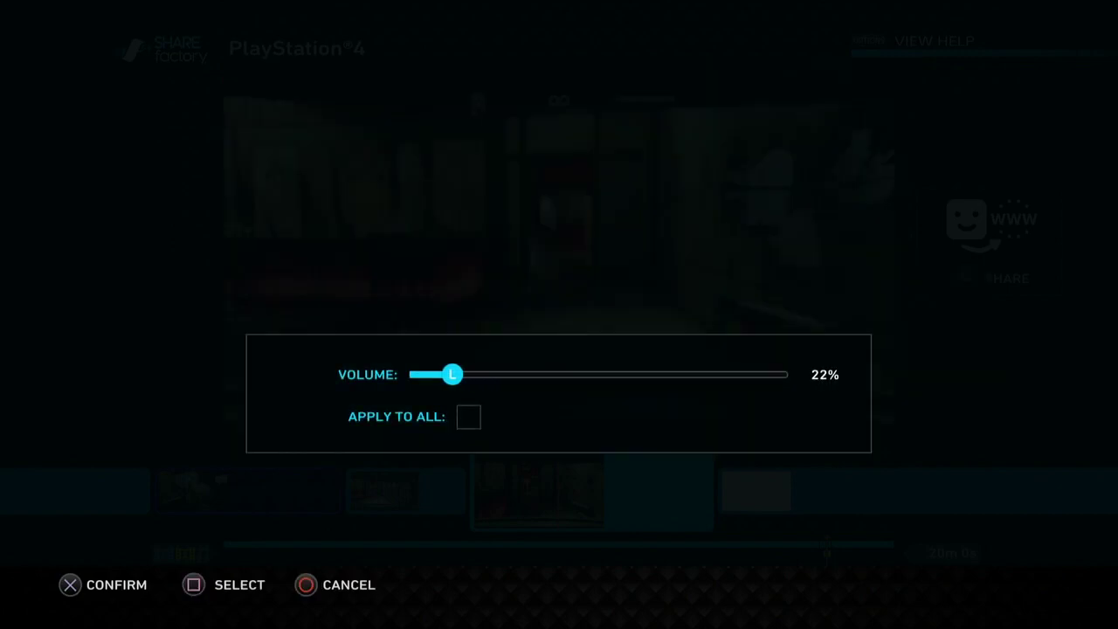
key(Return)
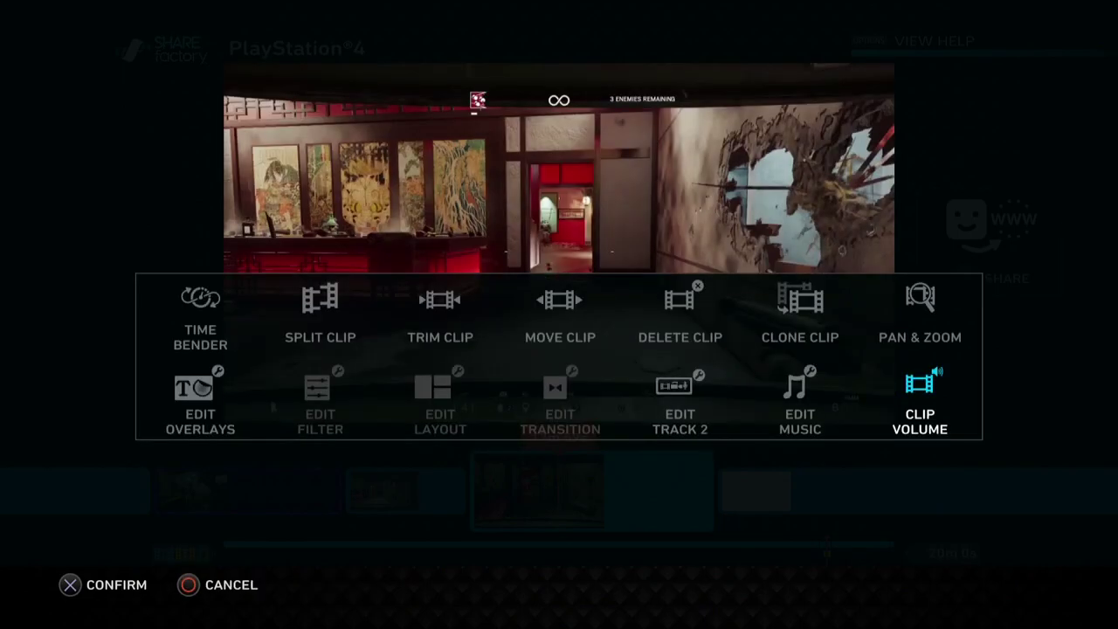
key(Escape)
Add a 1.00s Cross Fade transition at the split where the clip beneath the voice recording begins, with the playhead at 17m 53s
key(Left)
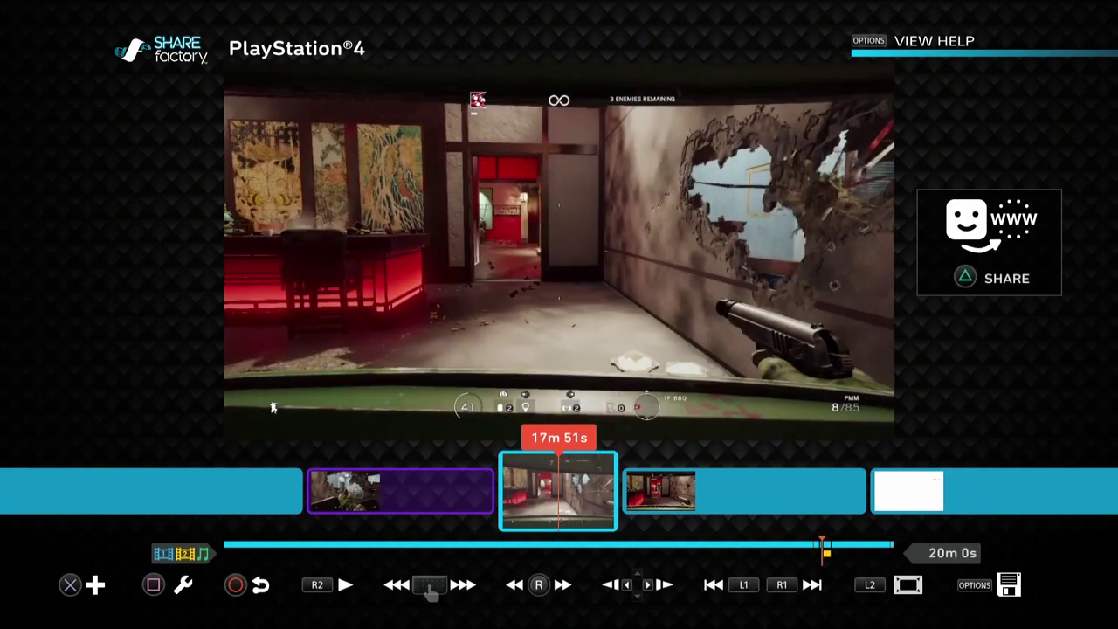
key(Right)
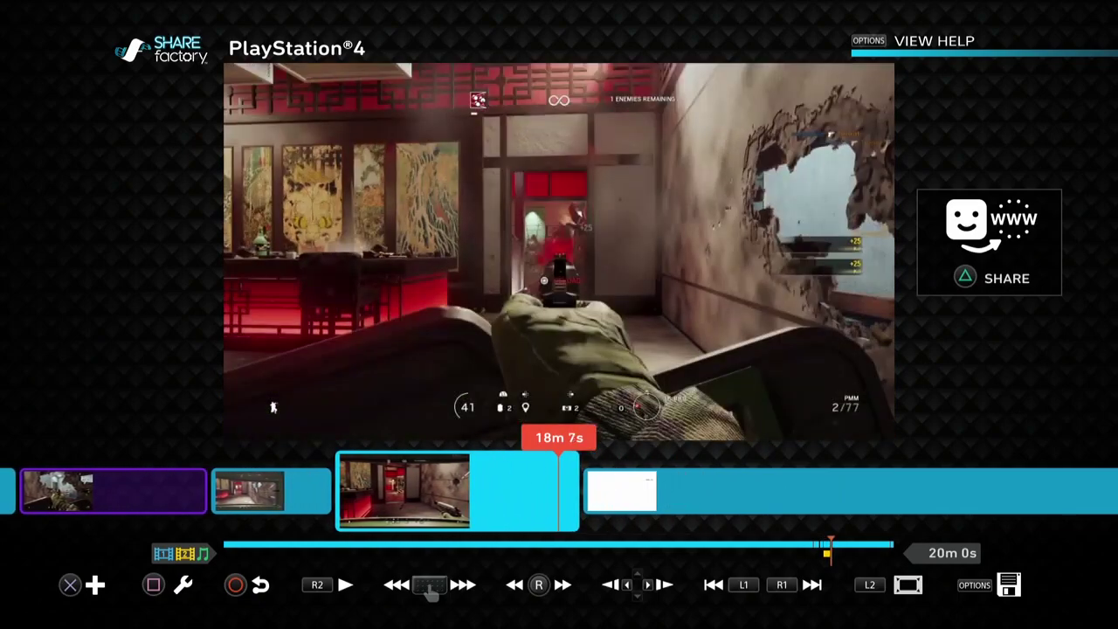
key(Left)
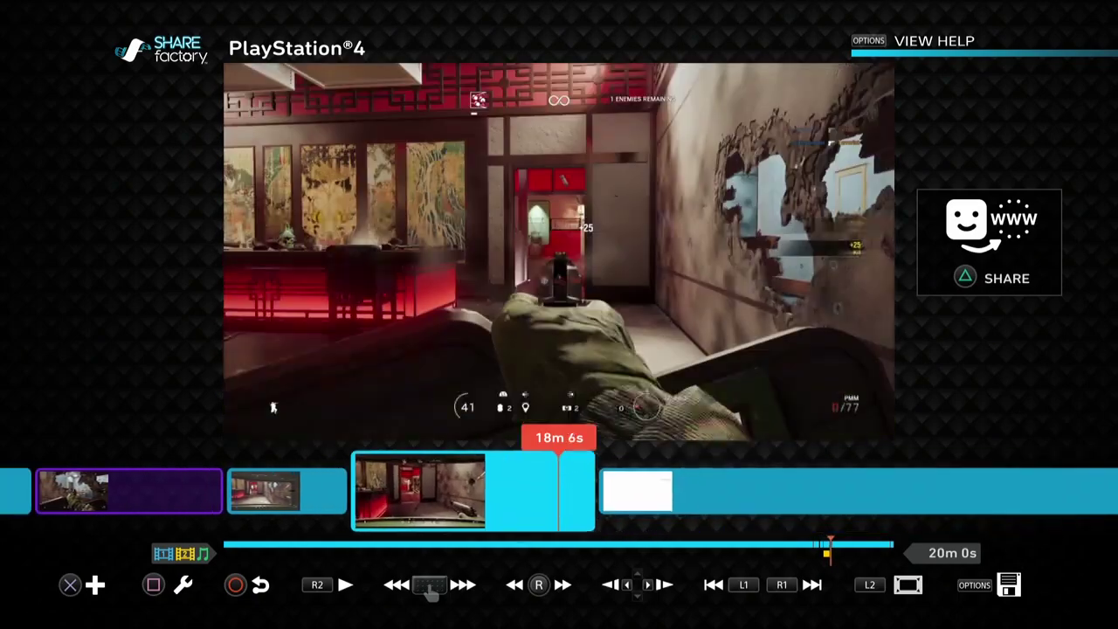
key(Left)
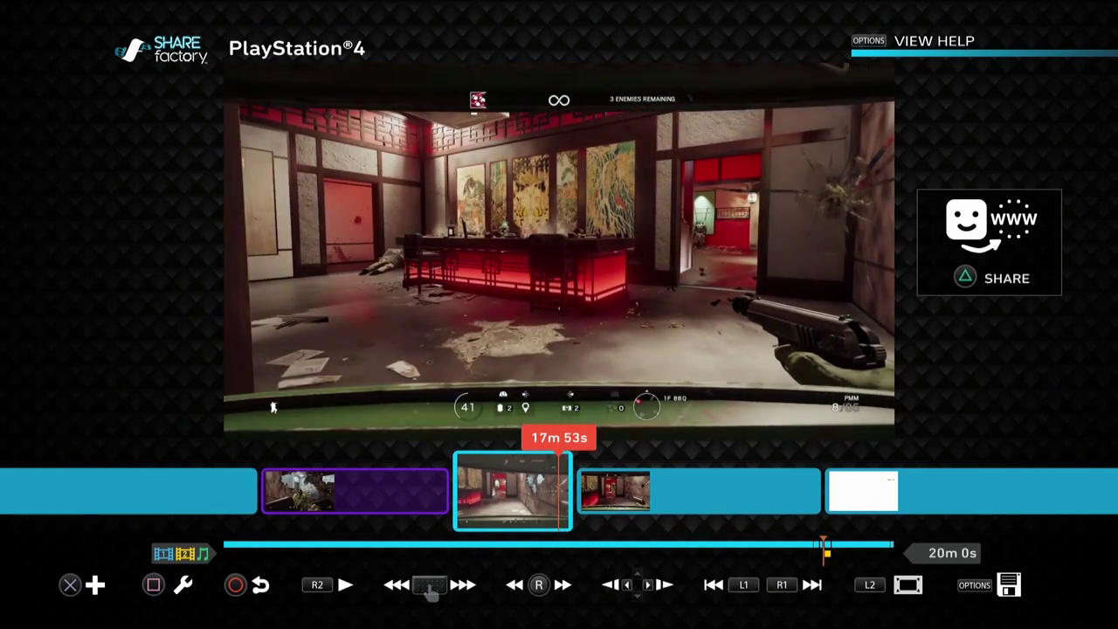
key(Return)
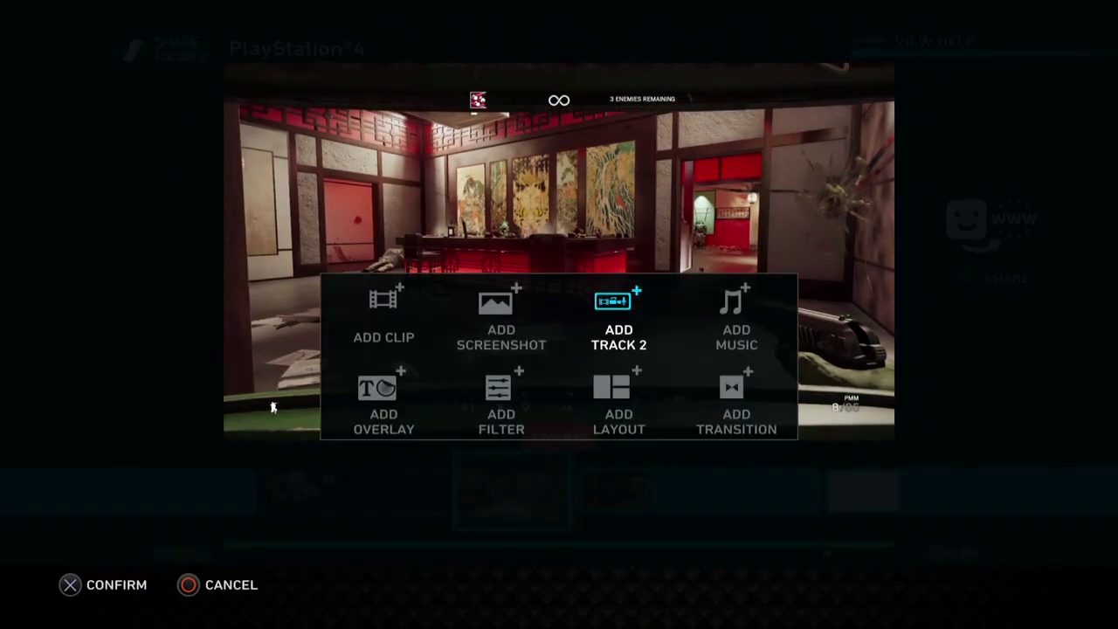
key(Return)
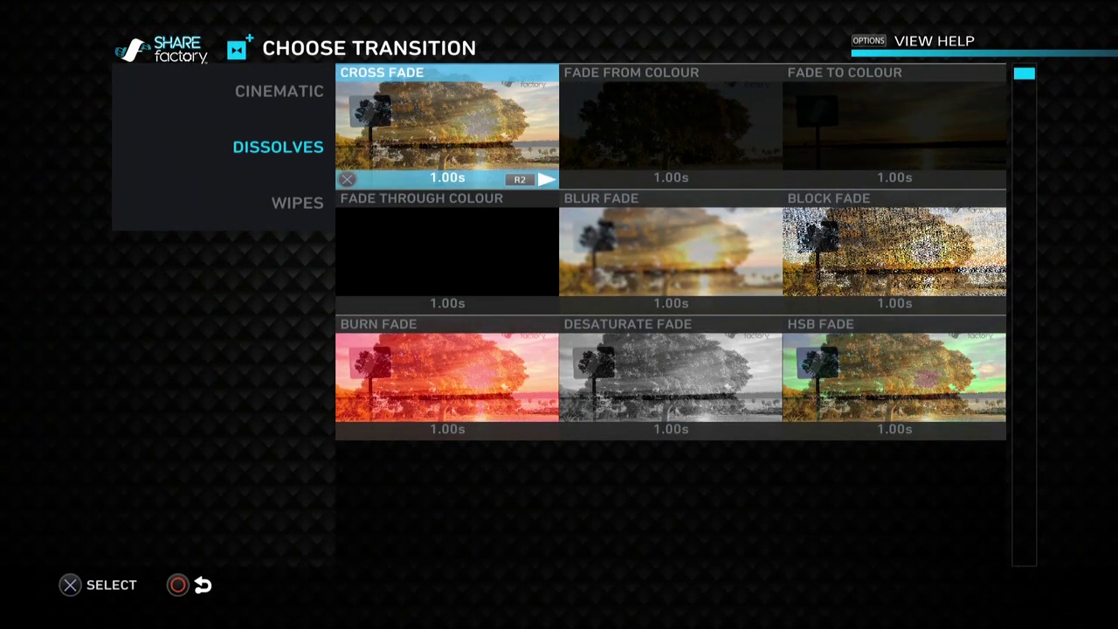
key(Return)
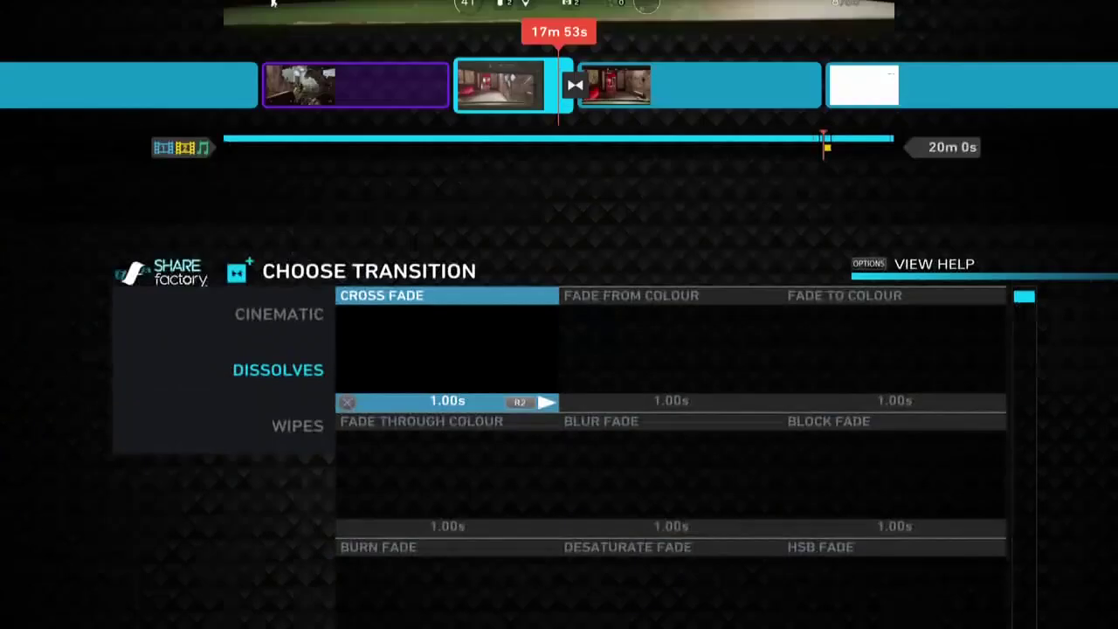
Add a 1.00s Cross Fade transition at the end of the clip beneath the voice recording and play across it
key(Right)
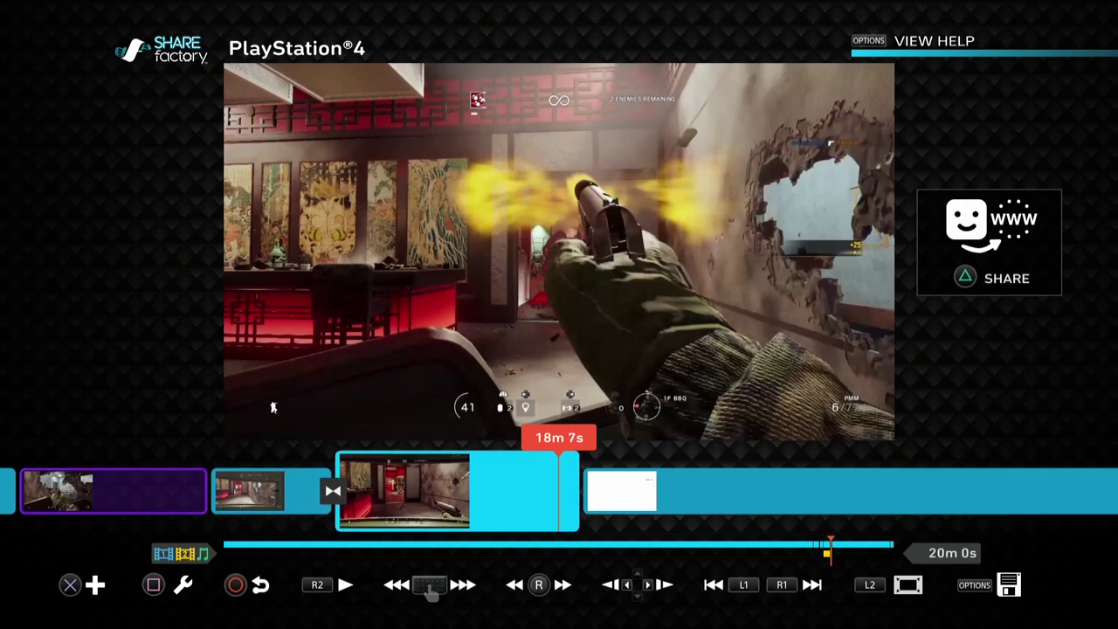
key(Return)
key(Return)
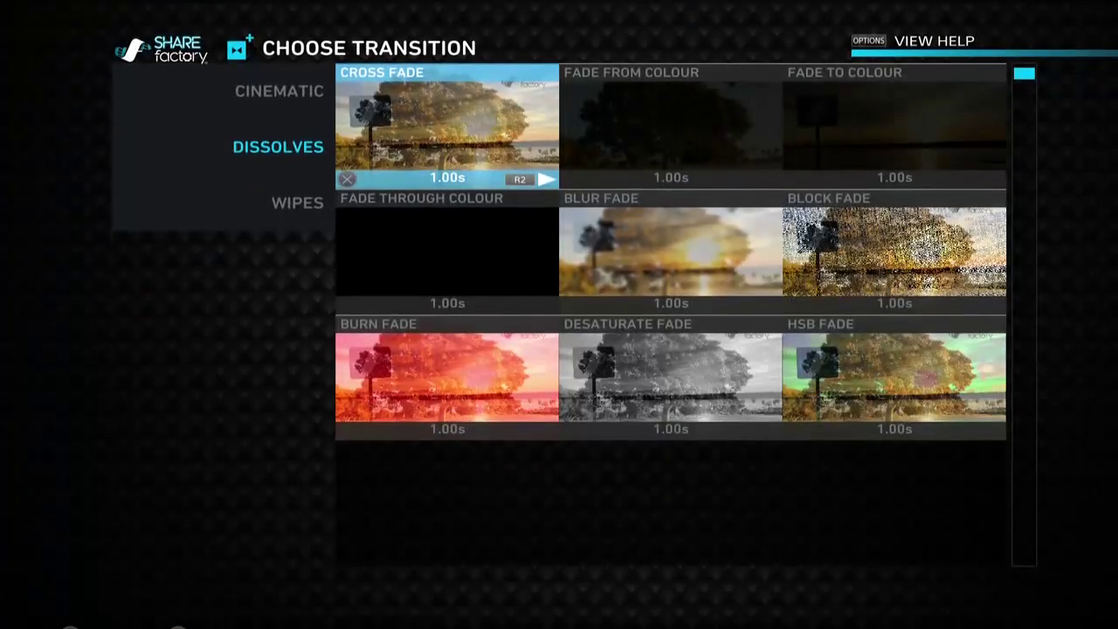
key(Return)
key(space)
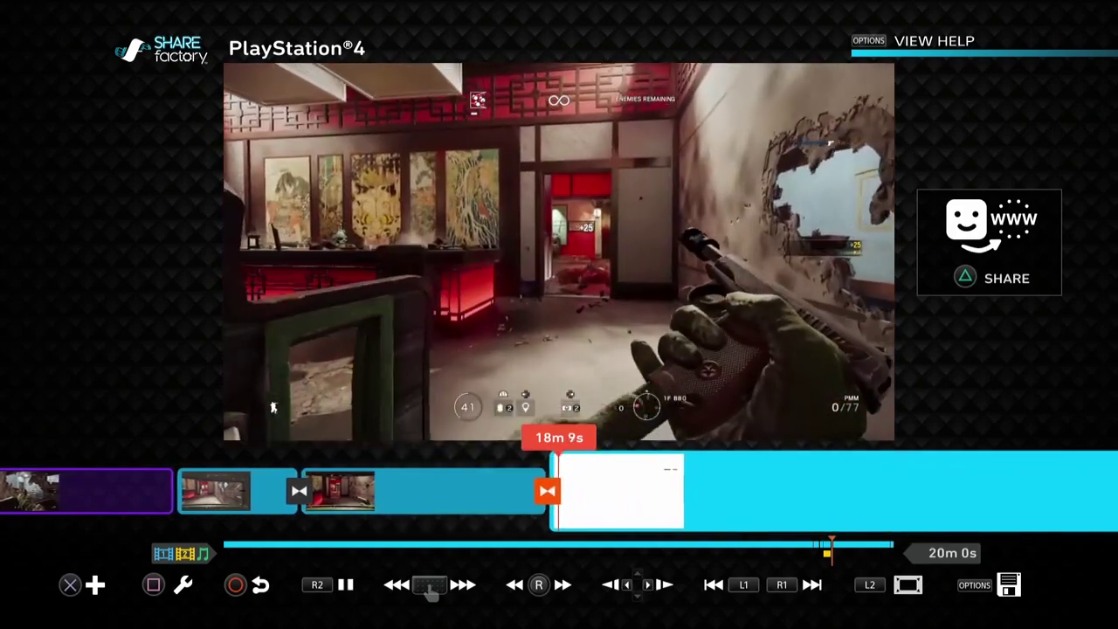
key(space)
key(Left)
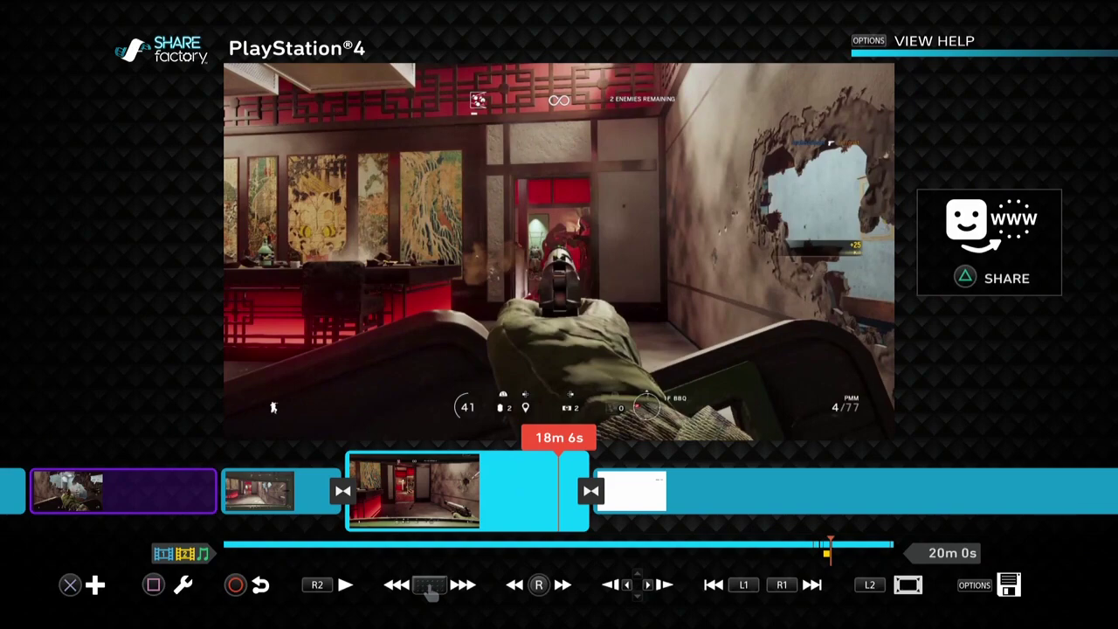
Lower the volume of the clip following the voice recording, at 18m 22s, to 0%, without applying it to all clips
key(Right)
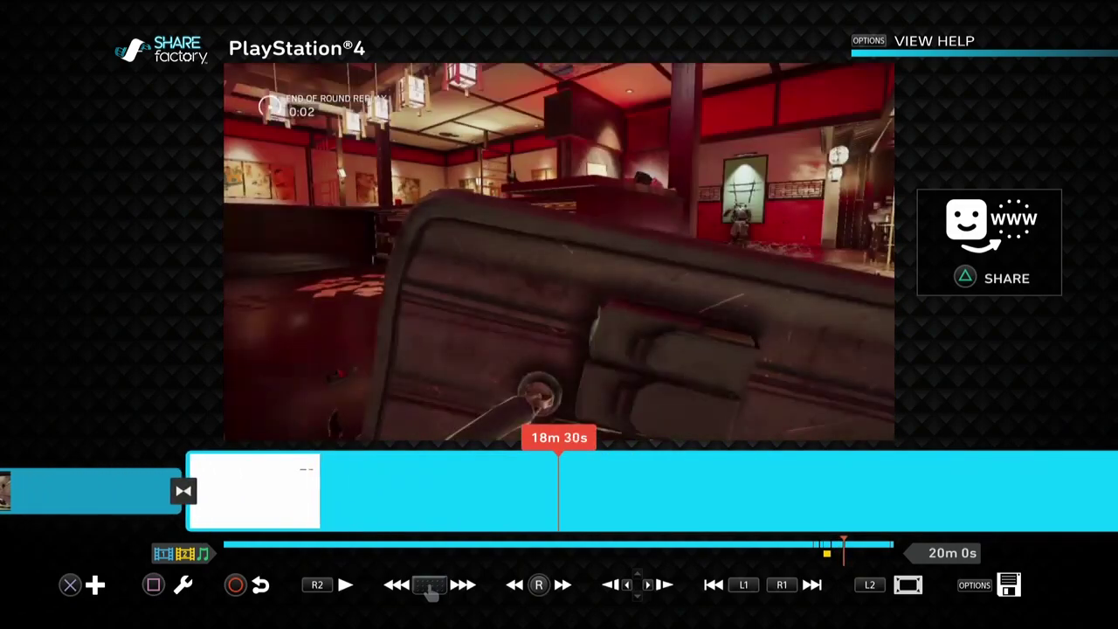
key(Left)
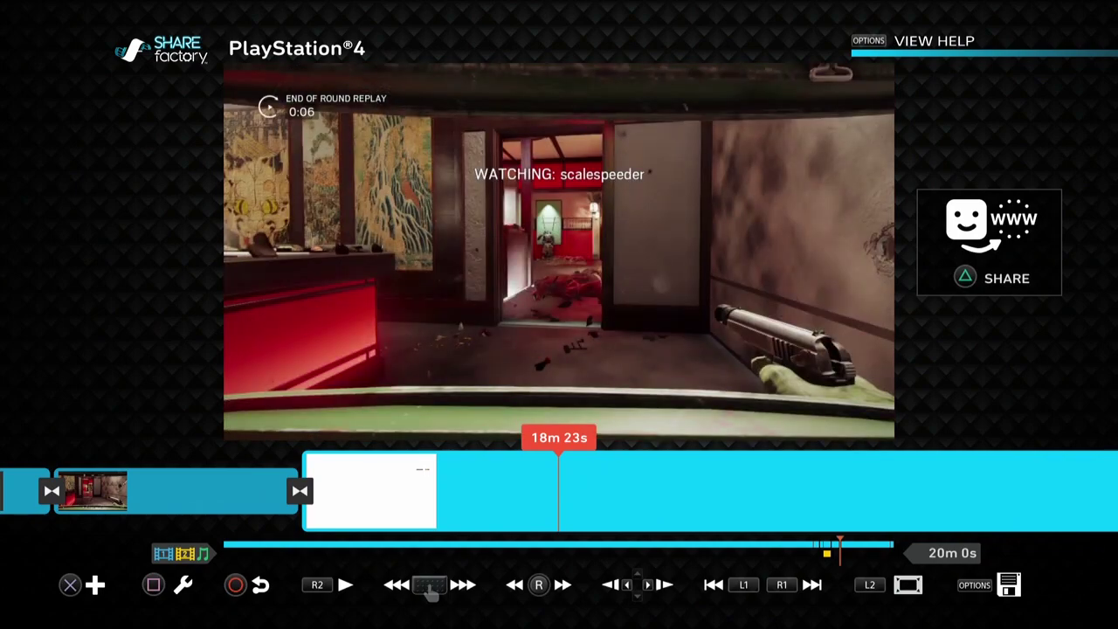
key(Left)
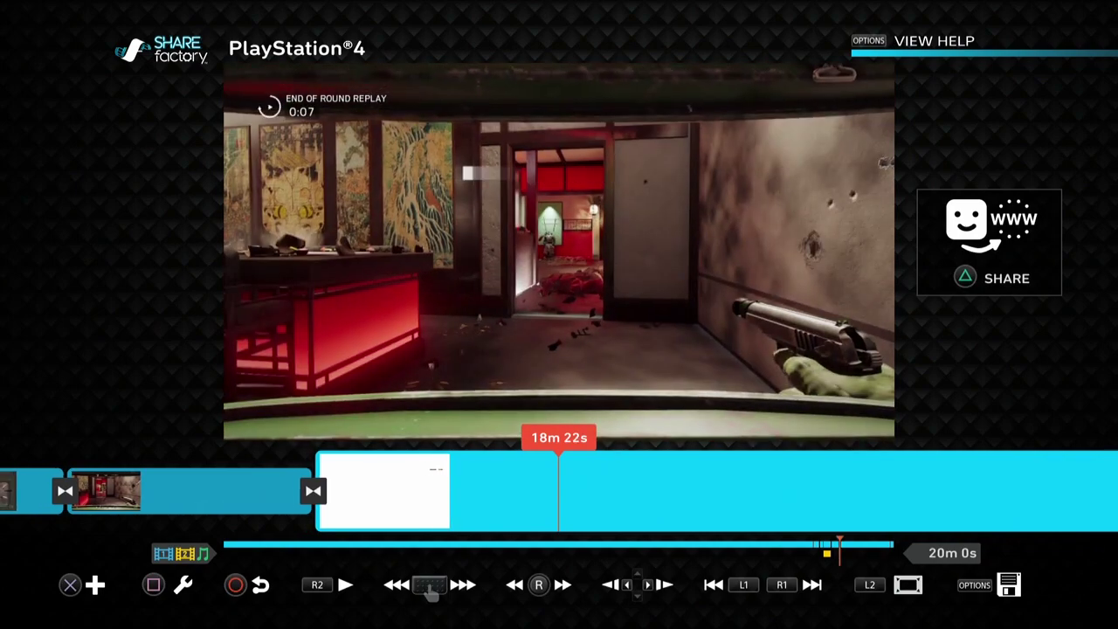
key(square)
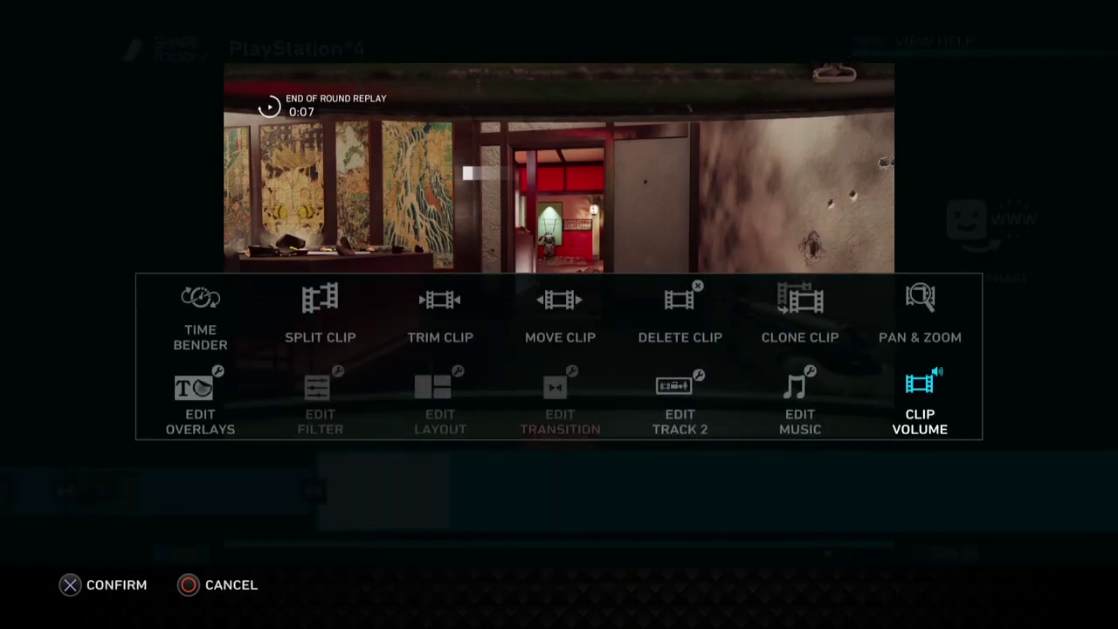
key(Return)
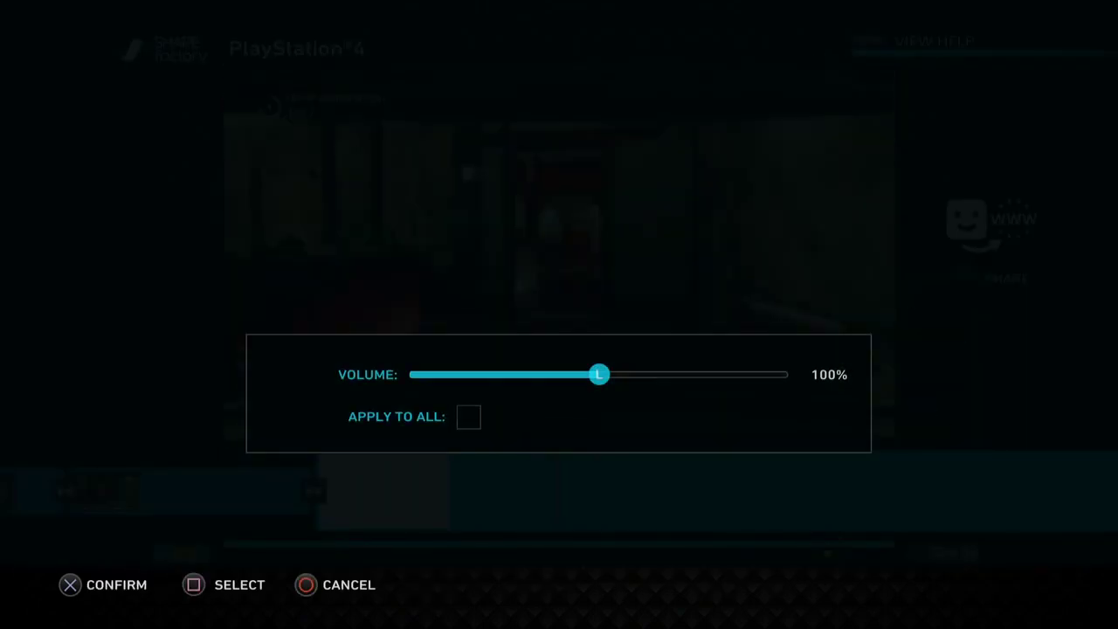
key(Left)
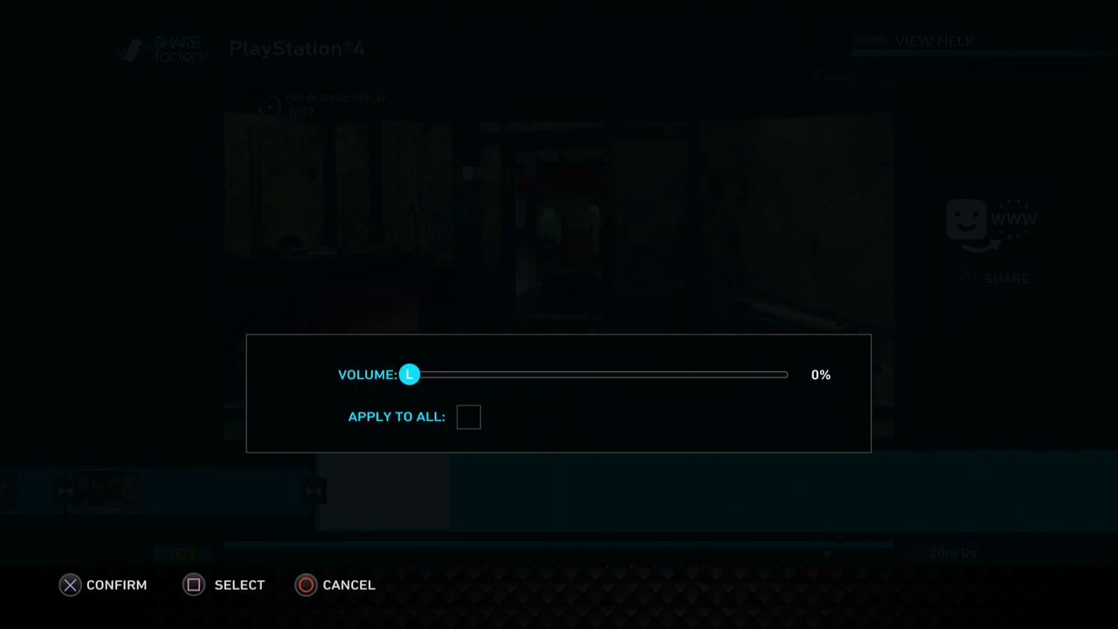
key(Right)
key(Right)
key(Right)
key(Right)
key(Left)
key(Left)
key(Left)
key(Left)
key(Return)
key(Left)
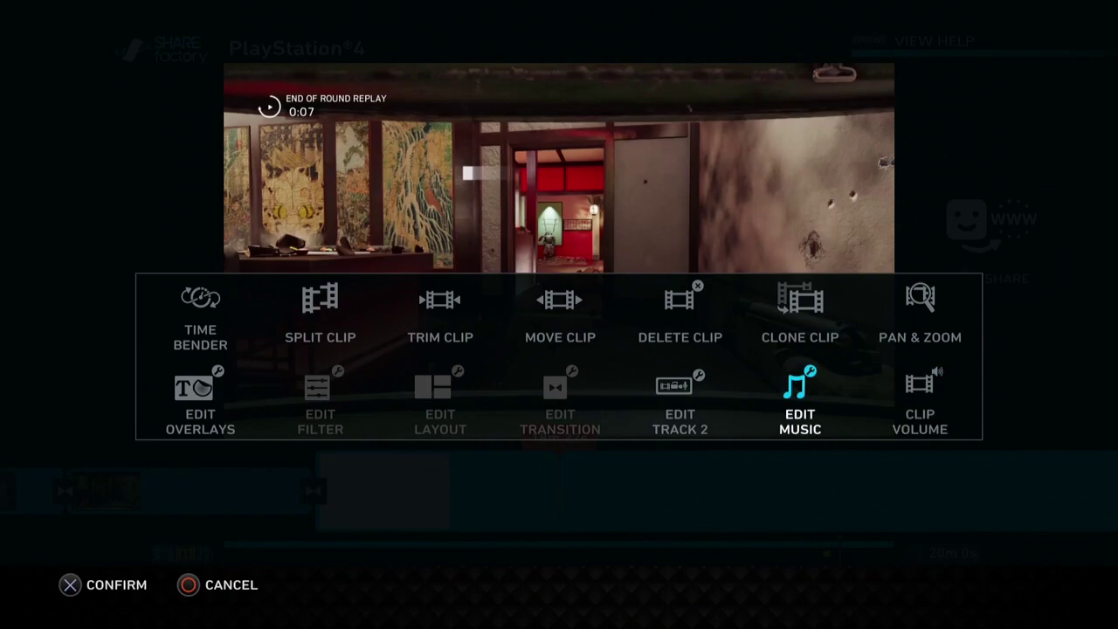
key(Left)
key(Escape)
key(Return)
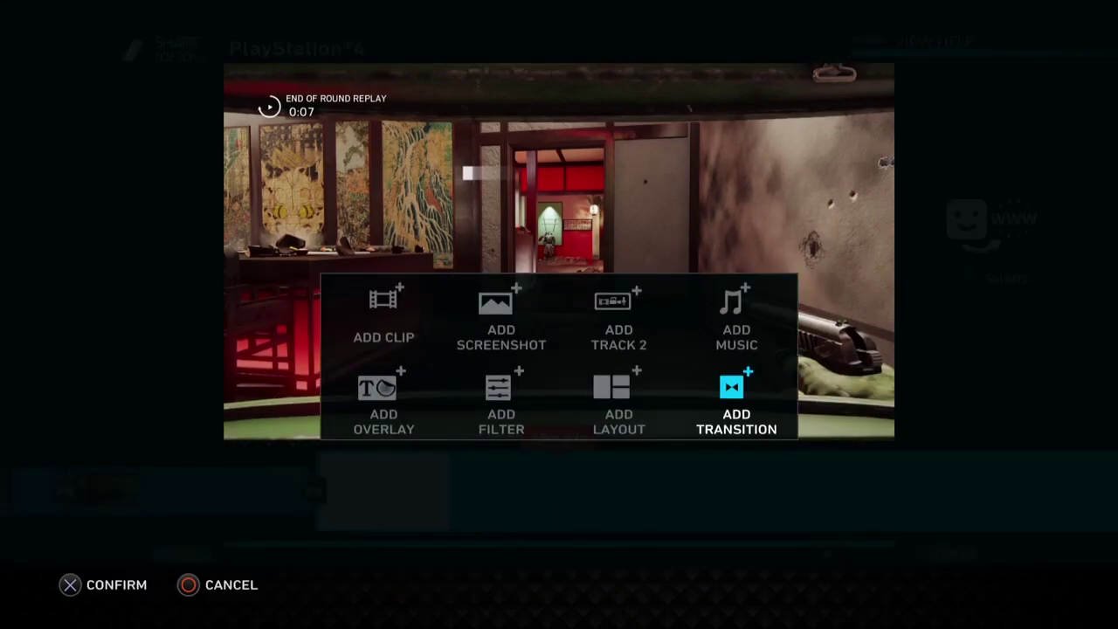
key(Left)
key(Up)
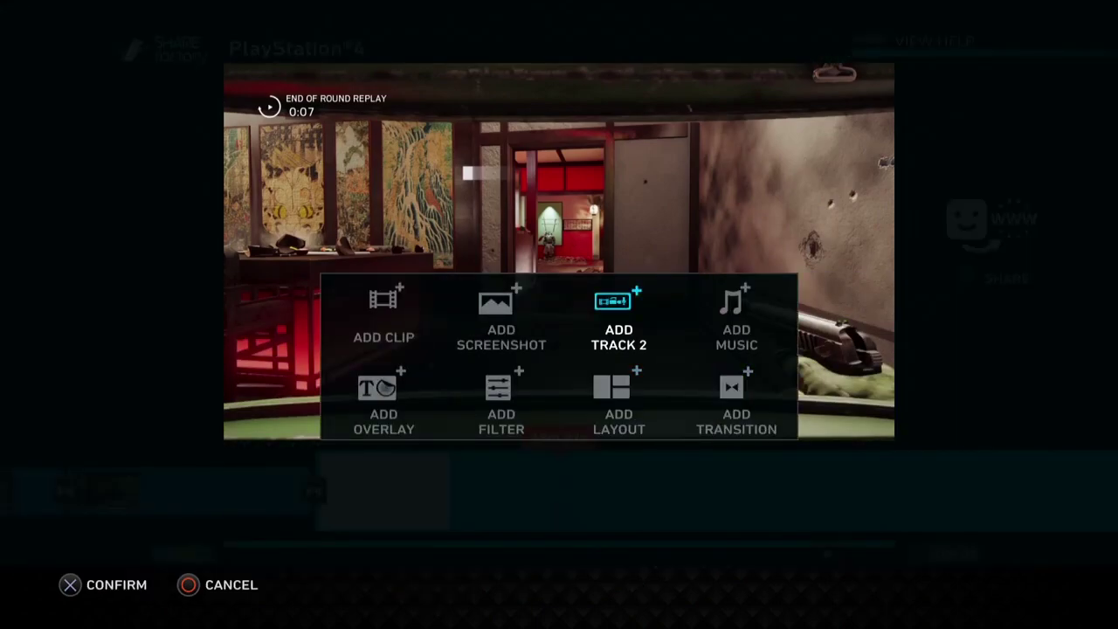
key(Escape)
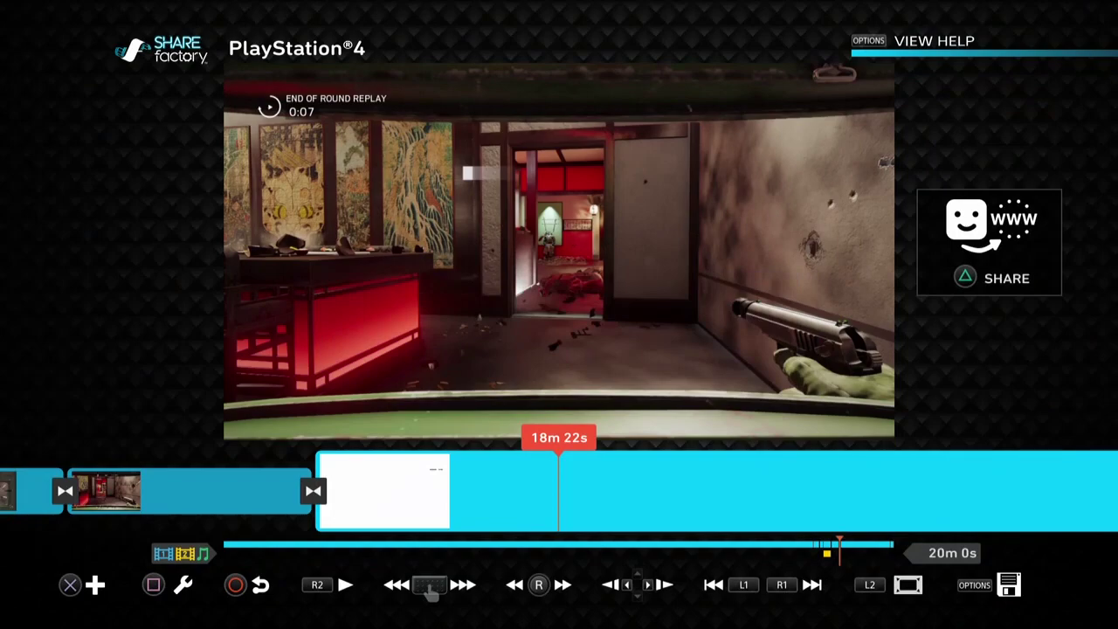